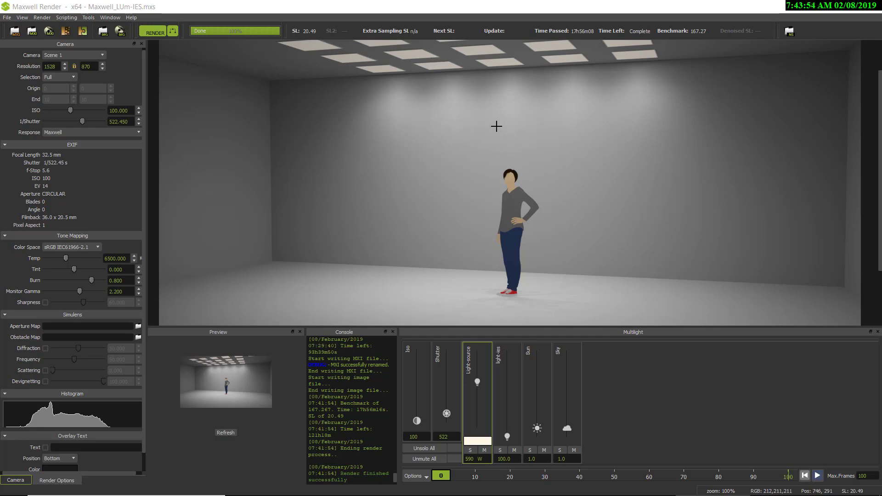
- Pan the Maxwell render down to show more of the recessed ceiling light panels
{"action": "middle_click_drag", "start_coordinate": [504, 129], "coordinate": [502, 183]}
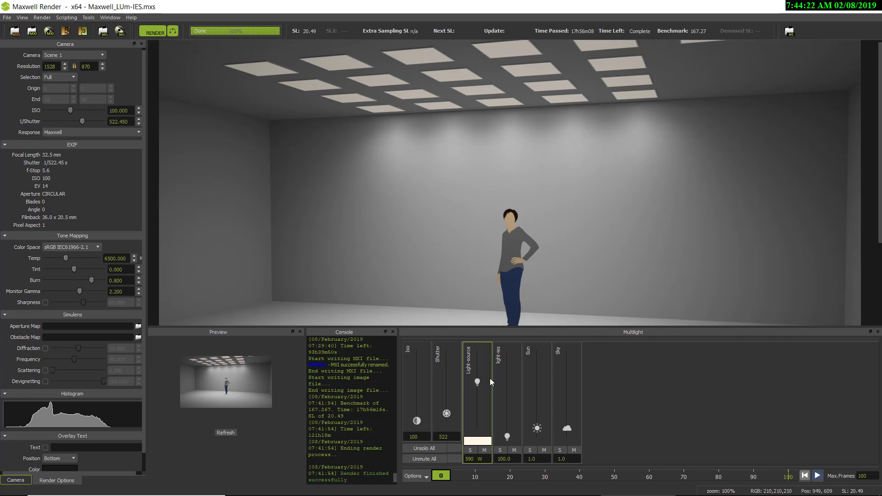
- Drag the Multilight Light-source emitter to 809 W and select the light-ies channel
{"action": "mouse_move", "coordinate": [477, 383]}
{"action": "left_mouse_down"}
{"action": "mouse_move", "coordinate": [481, 357]}
{"action": "mouse_move", "coordinate": [482, 367]}
{"action": "left_mouse_up"}
{"action": "left_click", "coordinate": [506, 435]}
- Close Maxwell Render, return to SketchUp, and zoom onto one ceiling light from below
{"action": "left_click", "coordinate": [865, 9]}
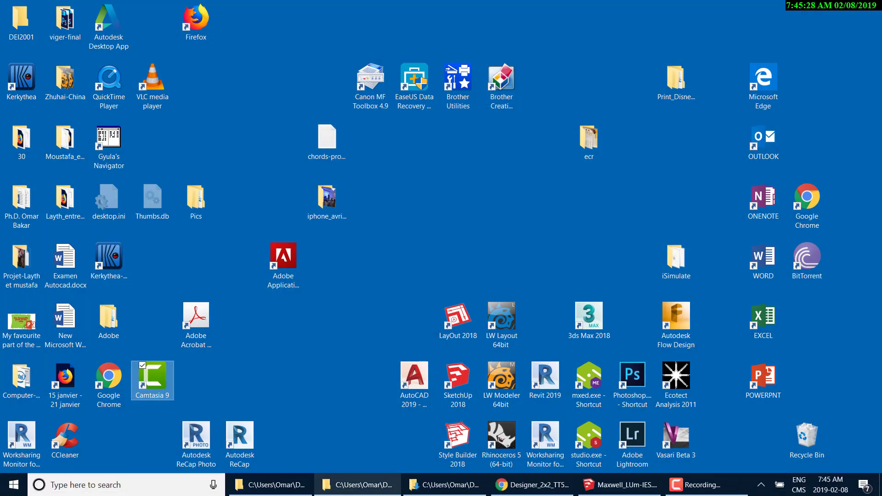
{"action": "left_click", "coordinate": [608, 491]}
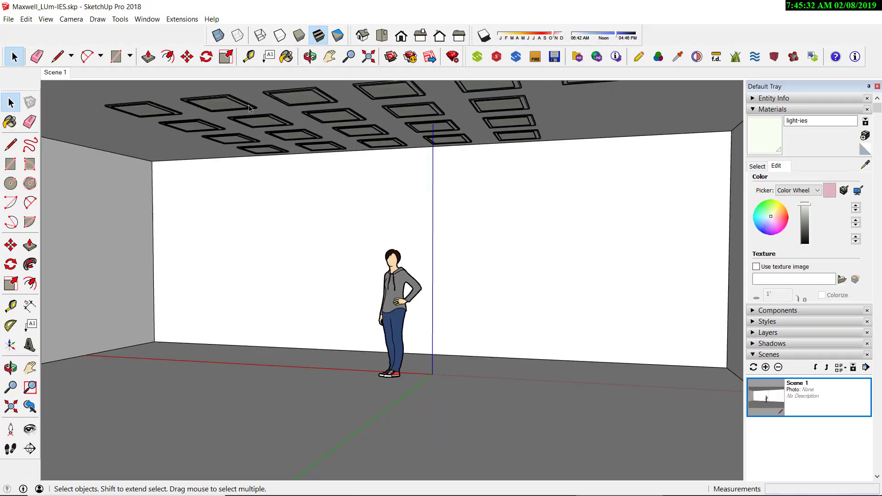
{"action": "left_click", "coordinate": [225, 105]}
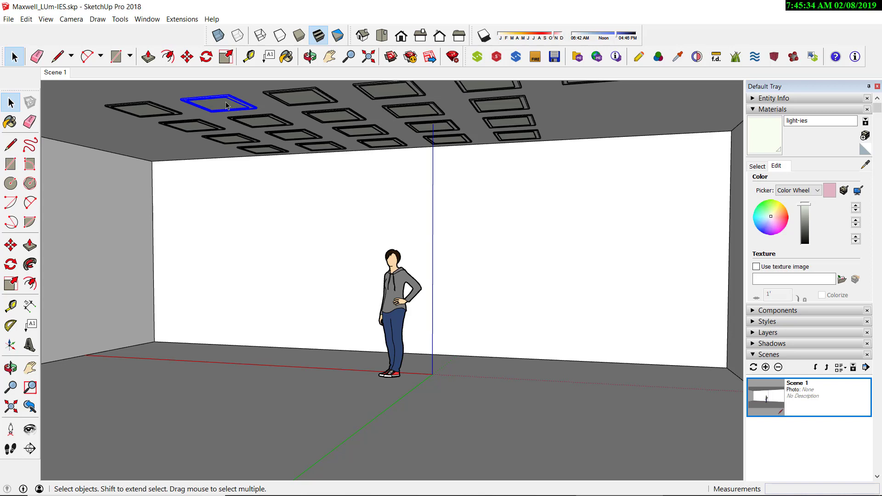
{"action": "right_click", "coordinate": [225, 106]}
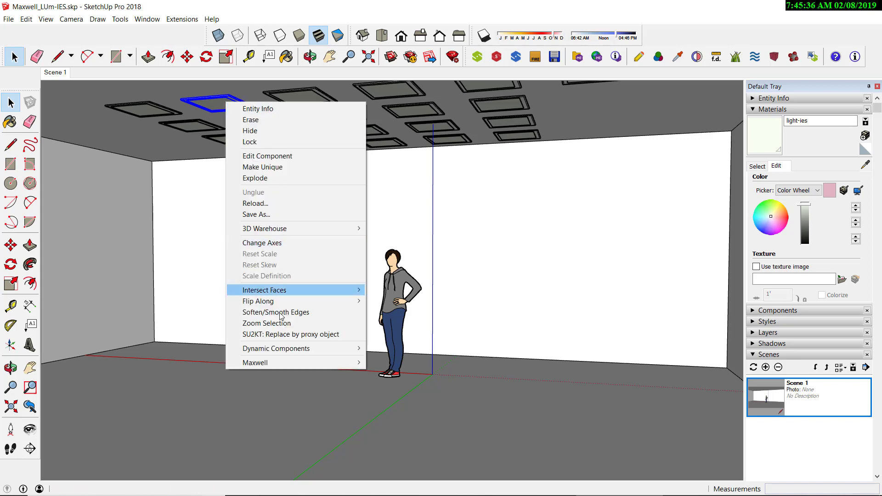
{"action": "left_click", "coordinate": [266, 327]}
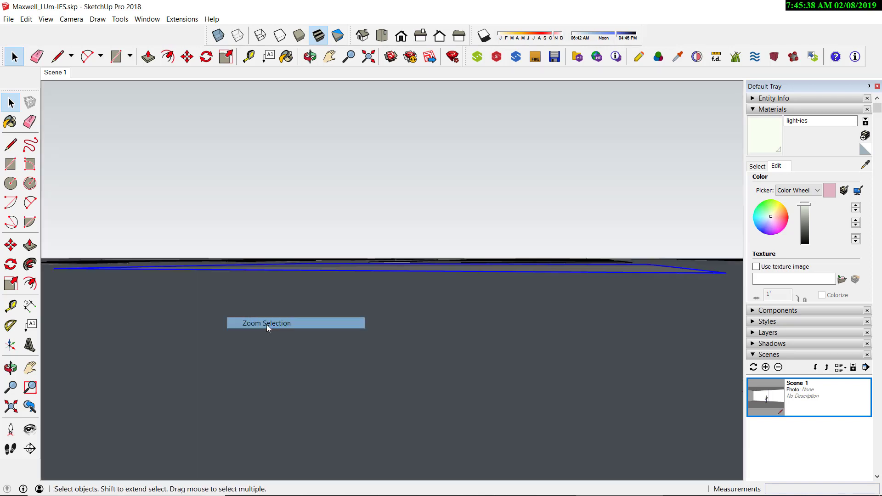
{"action": "mouse_move", "coordinate": [451, 346]}
{"action": "middle_mouse_down"}
{"action": "mouse_move", "coordinate": [456, 245]}
{"action": "mouse_move", "coordinate": [459, 346]}
{"action": "mouse_move", "coordinate": [467, 312]}
{"action": "mouse_move", "coordinate": [449, 352]}
{"action": "middle_mouse_up"}
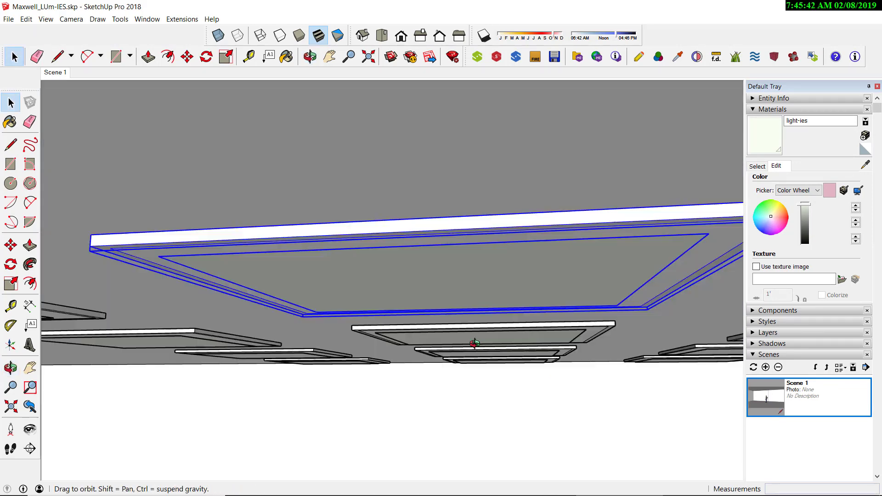
{"action": "mouse_move", "coordinate": [448, 394]}
{"action": "middle_mouse_down"}
{"action": "mouse_move", "coordinate": [472, 344]}
{"action": "mouse_move", "coordinate": [464, 336]}
{"action": "mouse_move", "coordinate": [514, 275]}
{"action": "mouse_move", "coordinate": [474, 384]}
{"action": "mouse_move", "coordinate": [486, 371]}
{"action": "mouse_move", "coordinate": [471, 301]}
{"action": "middle_mouse_up"}
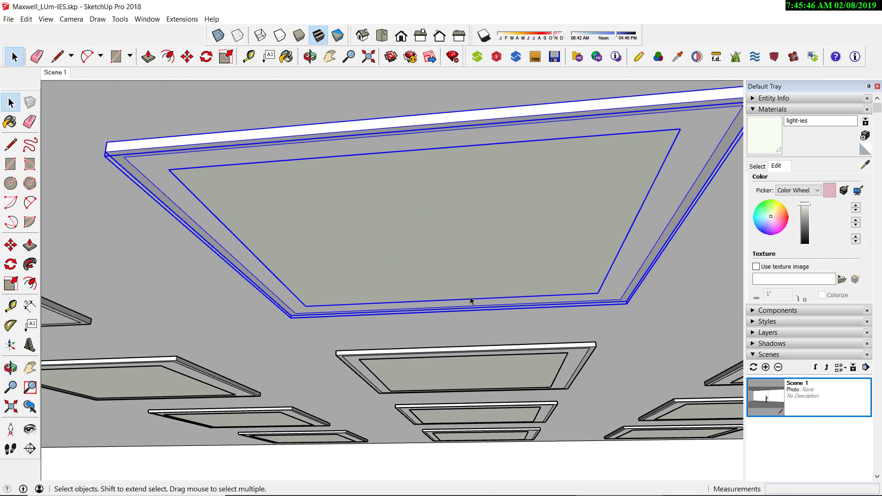
- Open the ceiling light group, inspect its light-ies panel faces, and sample the Light-source material
{"action": "double_click", "coordinate": [468, 171]}
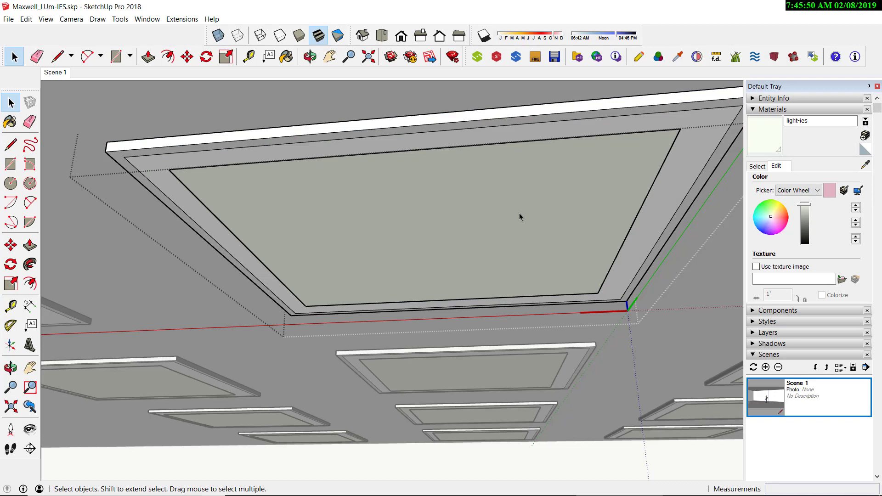
{"action": "left_click", "coordinate": [382, 210]}
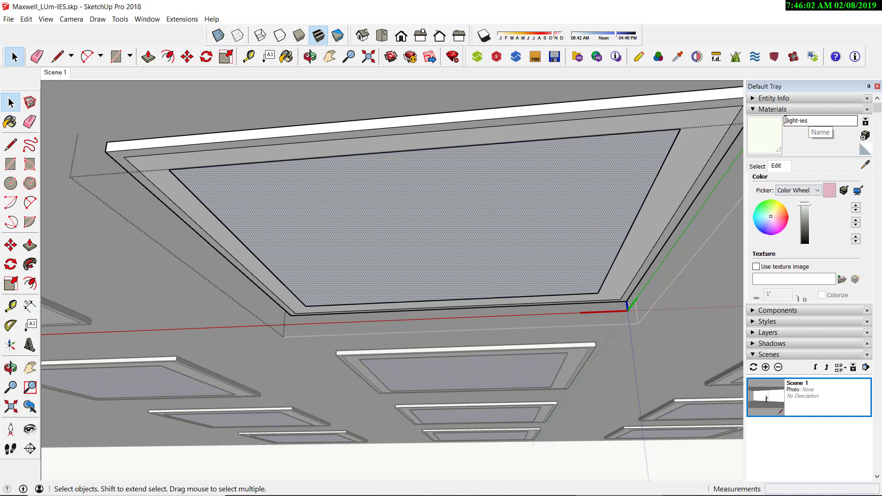
{"action": "left_click_drag", "start_coordinate": [785, 120], "coordinate": [813, 120]}
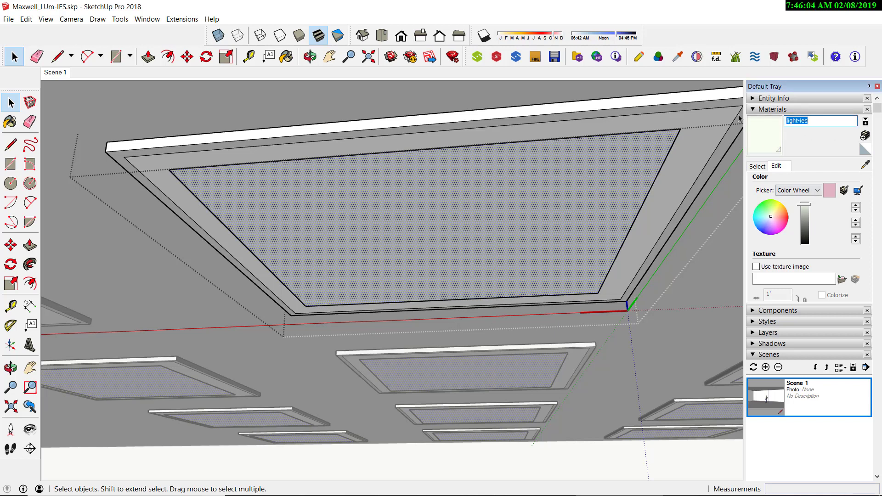
{"action": "left_click", "coordinate": [721, 116]}
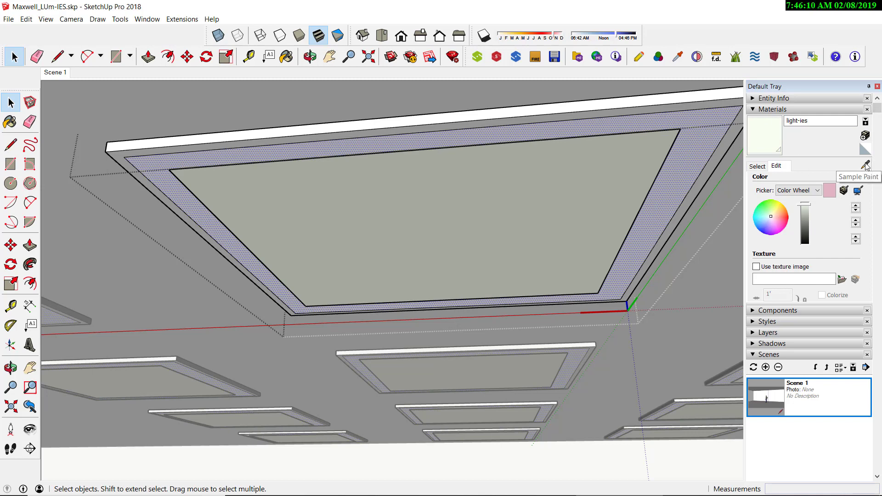
{"action": "left_click", "coordinate": [865, 166]}
{"action": "left_click", "coordinate": [706, 107]}
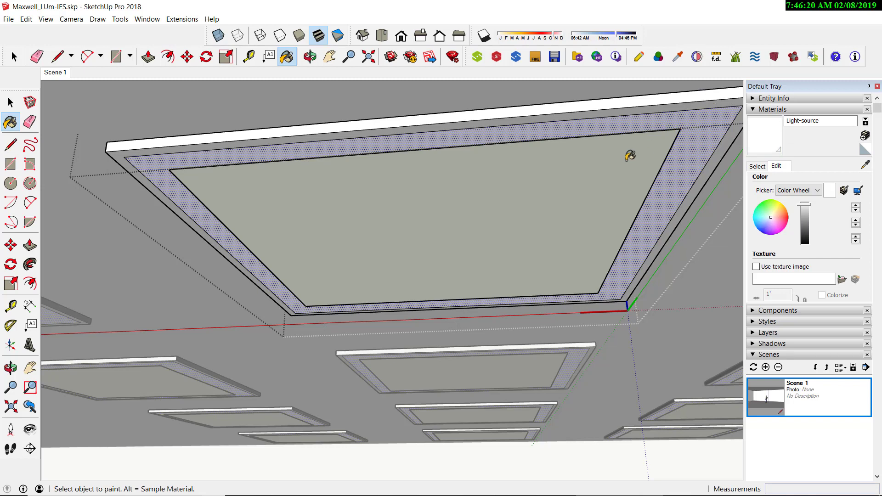
- Orbit and zoom around the ceiling light panel to view the light grid
{"action": "mouse_move", "coordinate": [630, 156]}
{"action": "middle_mouse_down"}
{"action": "mouse_move", "coordinate": [624, 197]}
{"action": "mouse_move", "coordinate": [632, 240]}
{"action": "mouse_move", "coordinate": [641, 242]}
{"action": "middle_mouse_up"}
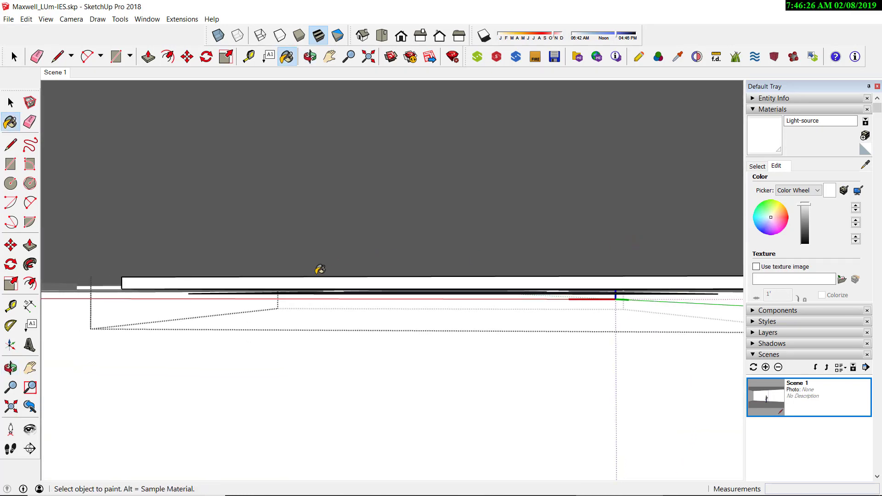
{"action": "scroll", "coordinate": [330, 299], "scroll_direction": "up", "scroll_amount": 3}
{"action": "scroll", "coordinate": [330, 300], "scroll_direction": "up", "scroll_amount": 2}
{"action": "scroll", "coordinate": [330, 300], "scroll_direction": "up", "scroll_amount": 2}
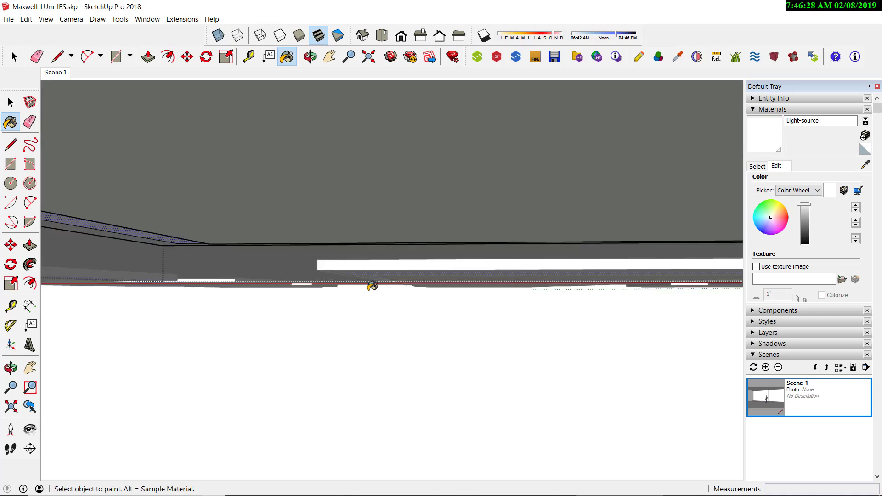
{"action": "scroll", "coordinate": [372, 285], "scroll_direction": "up", "scroll_amount": 1}
{"action": "scroll", "coordinate": [372, 285], "scroll_direction": "up", "scroll_amount": 2}
{"action": "scroll", "coordinate": [372, 284], "scroll_direction": "up", "scroll_amount": 1}
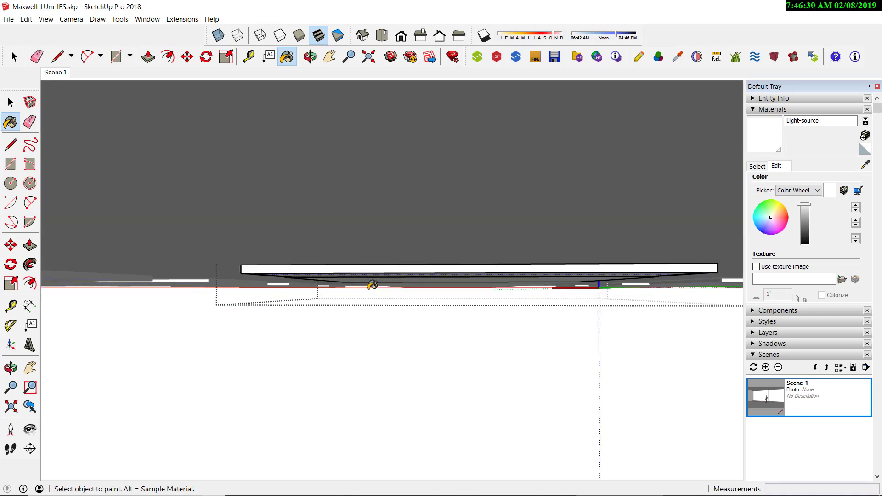
{"action": "scroll", "coordinate": [372, 285], "scroll_direction": "down", "scroll_amount": 3}
{"action": "mouse_move", "coordinate": [434, 325]}
{"action": "middle_mouse_down"}
{"action": "mouse_move", "coordinate": [441, 291]}
{"action": "mouse_move", "coordinate": [204, 148]}
{"action": "middle_mouse_up"}
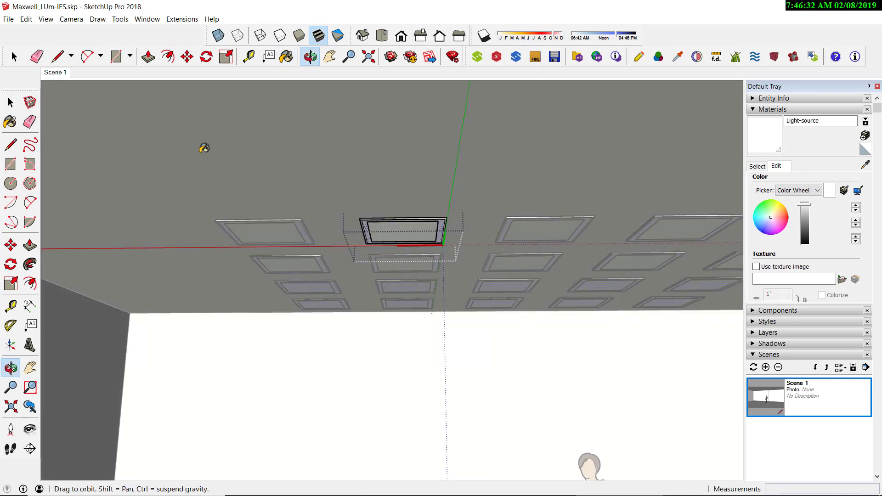
- Exit the light group, then zoom out and pan to centre the whole room
{"action": "left_click", "coordinate": [11, 102]}
{"action": "left_click", "coordinate": [321, 124]}
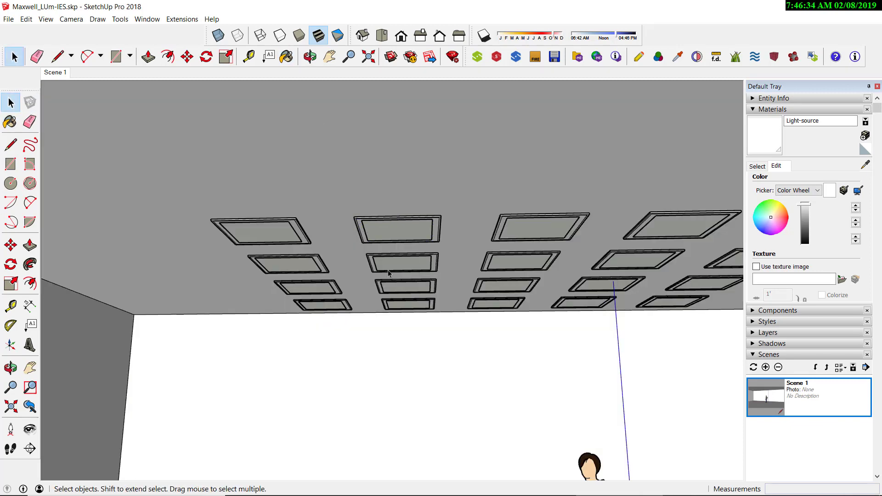
{"action": "scroll", "coordinate": [419, 268], "scroll_direction": "down", "scroll_amount": 2}
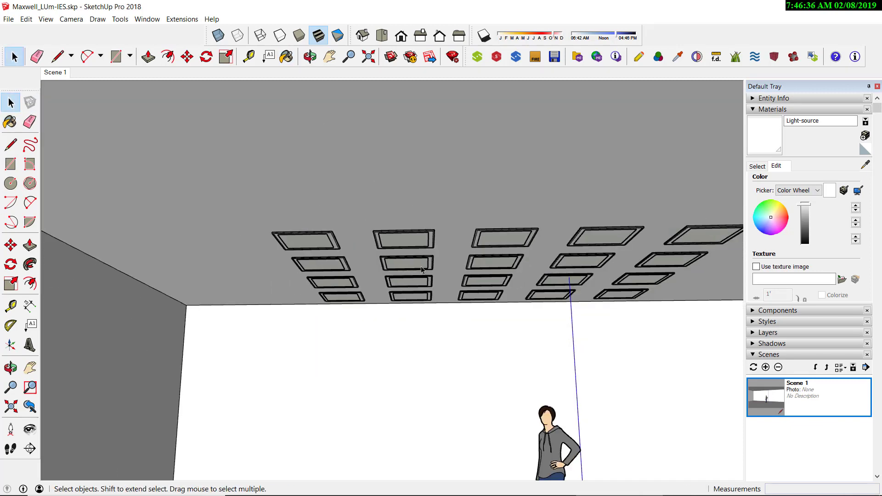
{"action": "scroll", "coordinate": [420, 268], "scroll_direction": "down", "scroll_amount": 2}
{"action": "mouse_move", "coordinate": [532, 301]}
{"action": "middle_mouse_down", "text": "shift"}
{"action": "mouse_move", "coordinate": [396, 260]}
{"action": "mouse_move", "coordinate": [384, 244]}
{"action": "middle_mouse_up", "text": "shift"}
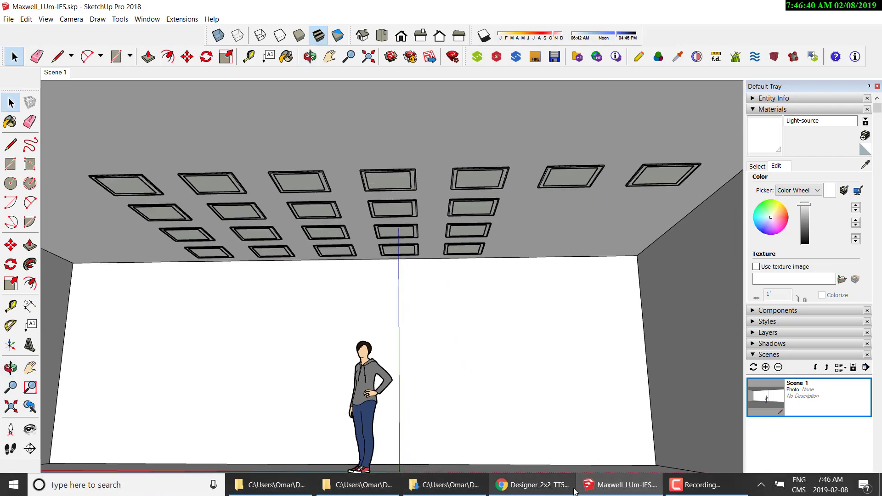
{"action": "mouse_move", "coordinate": [531, 485]}
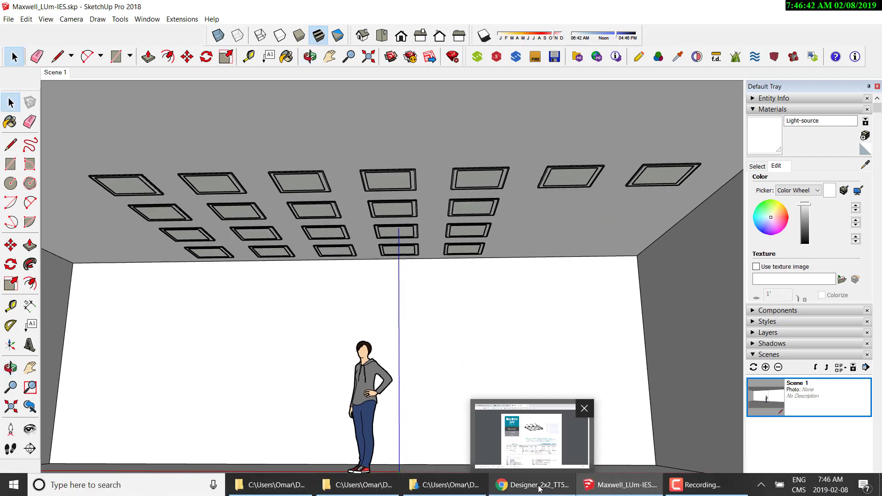
- Bring up Chrome on the Designer Fluorescent product page in Signify eCatalog
{"action": "left_click", "coordinate": [539, 487]}
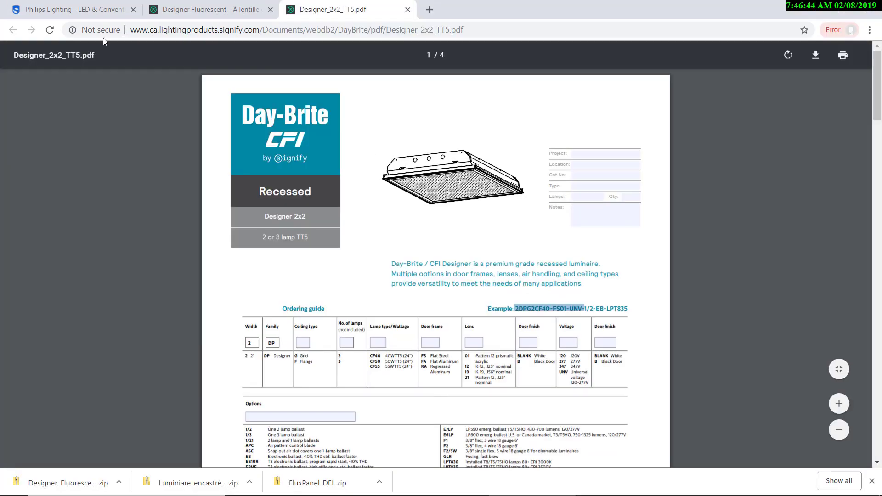
{"action": "left_click", "coordinate": [53, 10]}
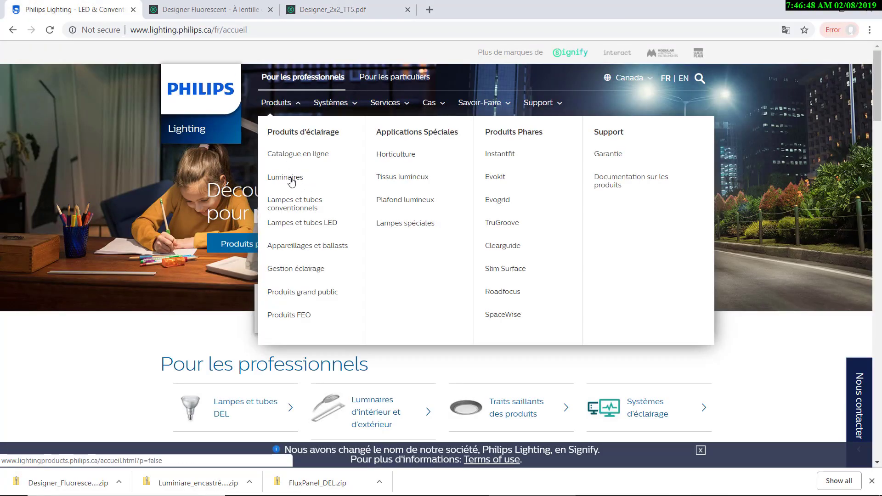
{"action": "left_click", "coordinate": [184, 9]}
- Scroll to the Photometrique / BIM downloads and open the first downloaded zip
{"action": "scroll", "coordinate": [271, 214], "scroll_direction": "up", "scroll_amount": 7}
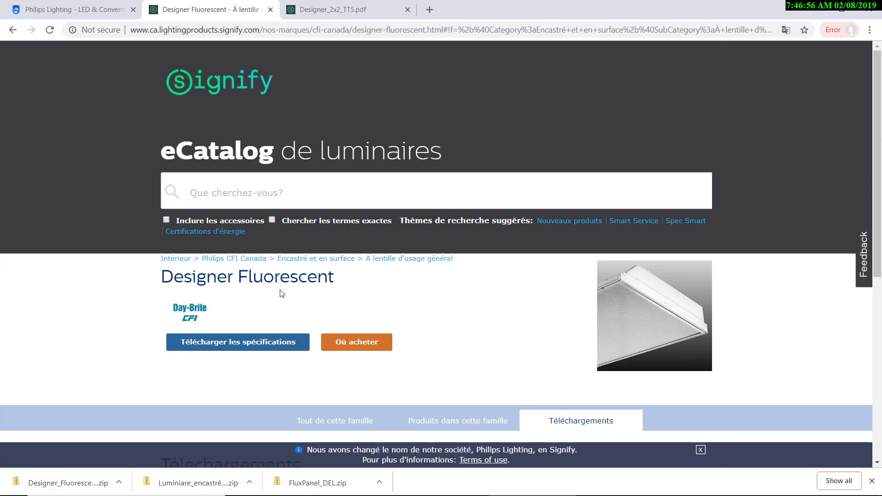
{"action": "scroll", "coordinate": [655, 220], "scroll_direction": "down", "scroll_amount": 3}
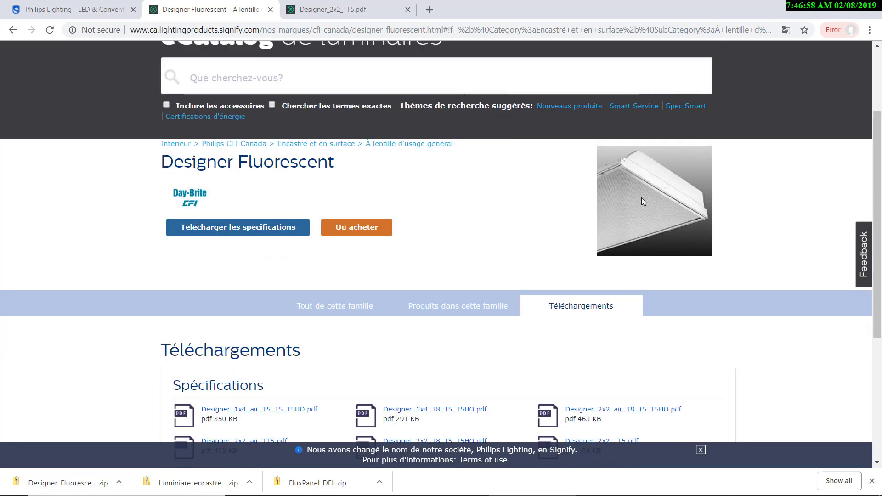
{"action": "scroll", "coordinate": [467, 255], "scroll_direction": "down", "scroll_amount": 4}
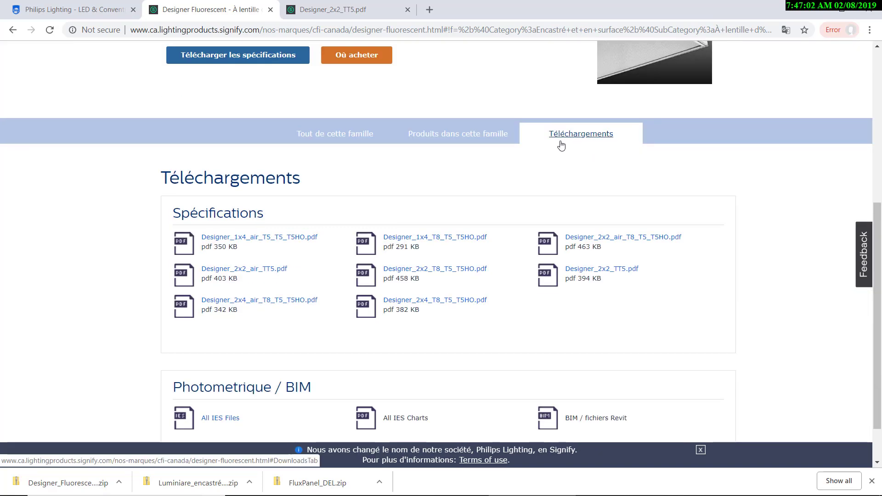
{"action": "scroll", "coordinate": [551, 148], "scroll_direction": "down", "scroll_amount": 1}
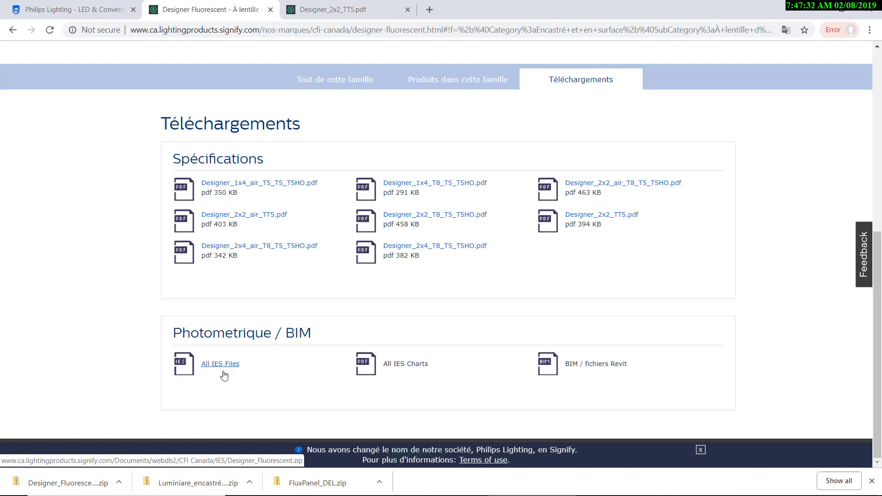
{"action": "left_click", "coordinate": [97, 487]}
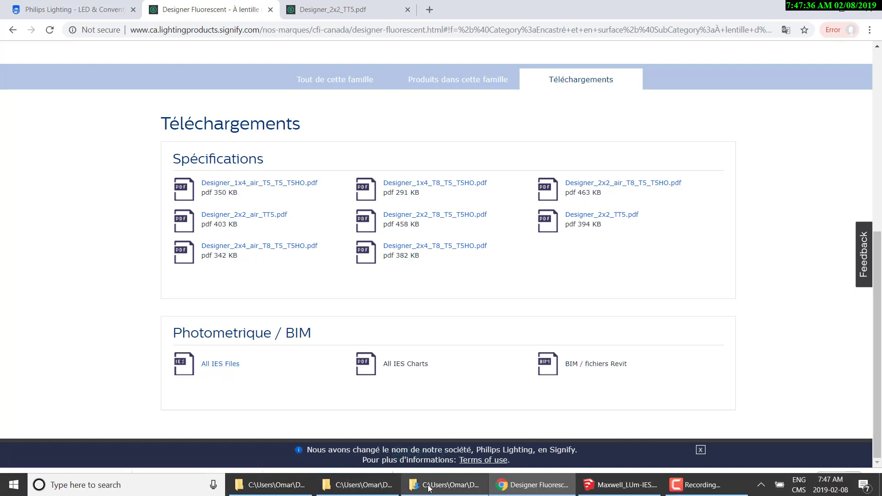
- Minimize the Downloads window and place the Designer_Fluorescent IES folder at the lower left
{"action": "left_click", "coordinate": [436, 483]}
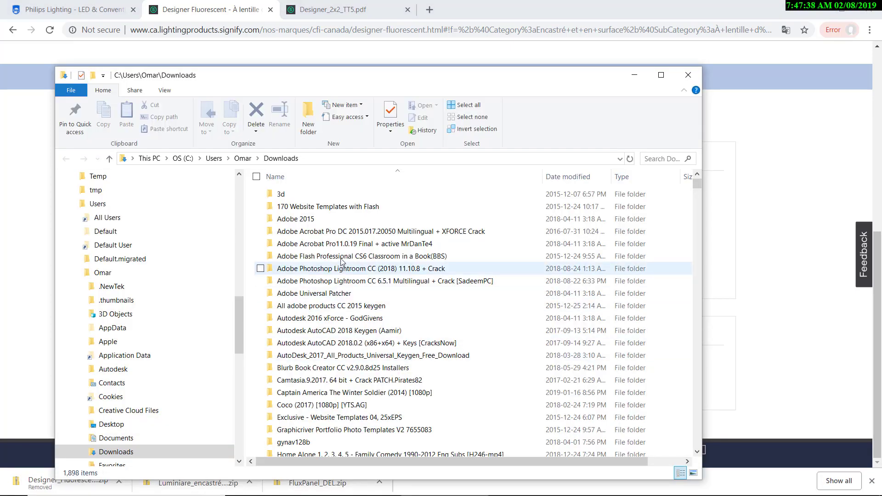
{"action": "left_click", "coordinate": [634, 75]}
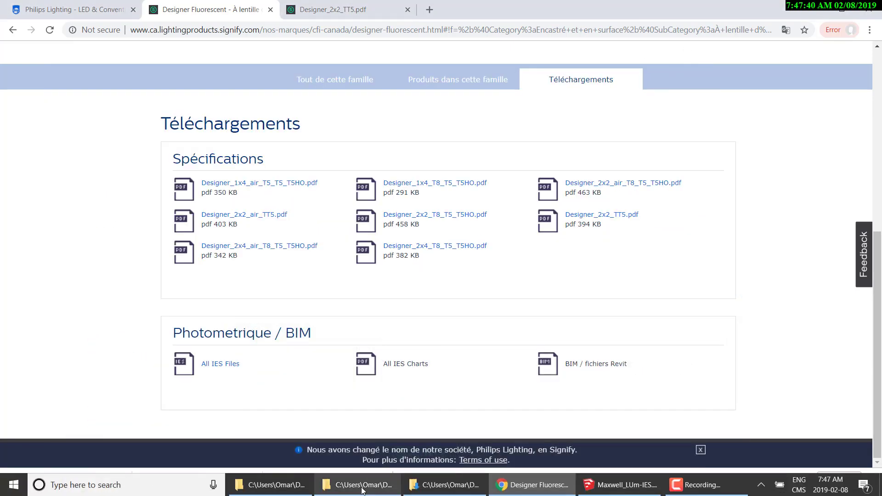
{"action": "left_click", "coordinate": [363, 485]}
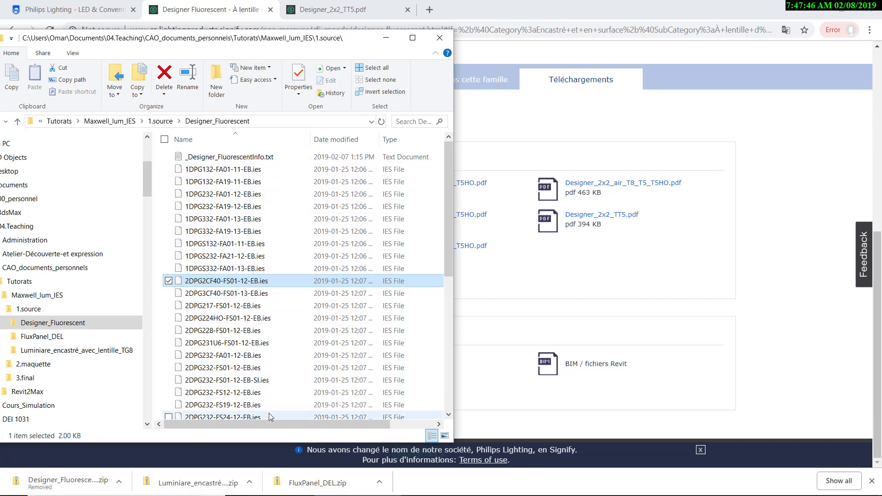
{"action": "left_click_drag", "start_coordinate": [297, 44], "coordinate": [264, 399]}
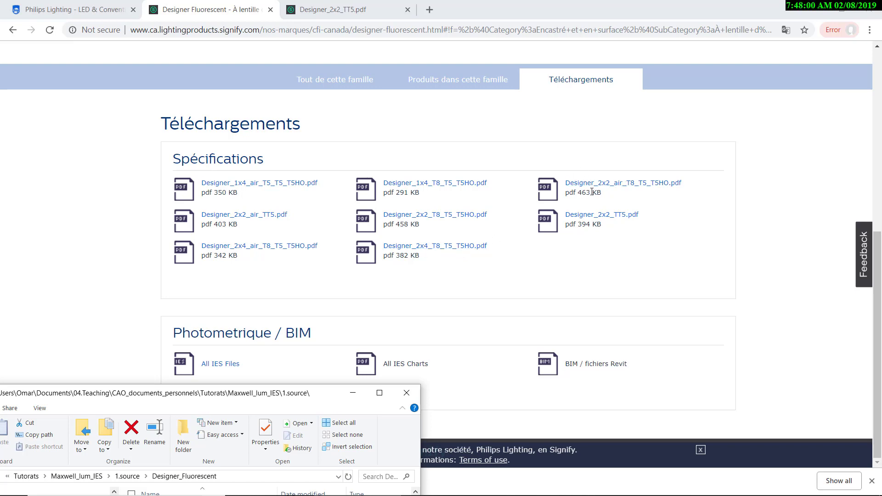
- Open Designer_2x2_TT5.pdf and select the example ordering code in its ordering guide
{"action": "left_click", "coordinate": [329, 5]}
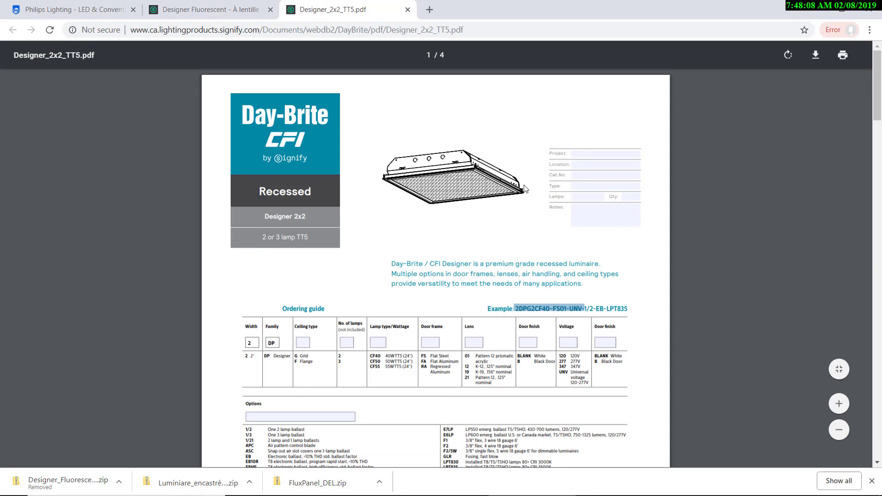
{"action": "scroll", "coordinate": [516, 211], "scroll_direction": "down", "scroll_amount": 3}
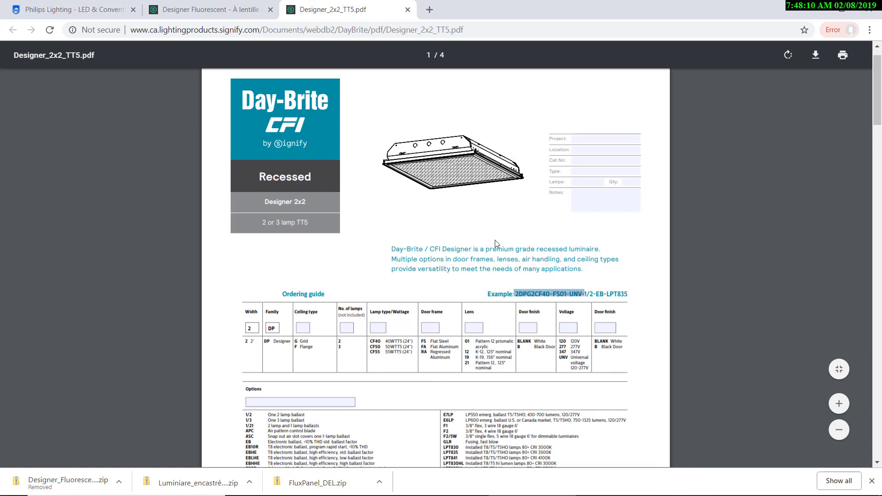
{"action": "scroll", "coordinate": [517, 264], "scroll_direction": "up", "scroll_amount": 2}
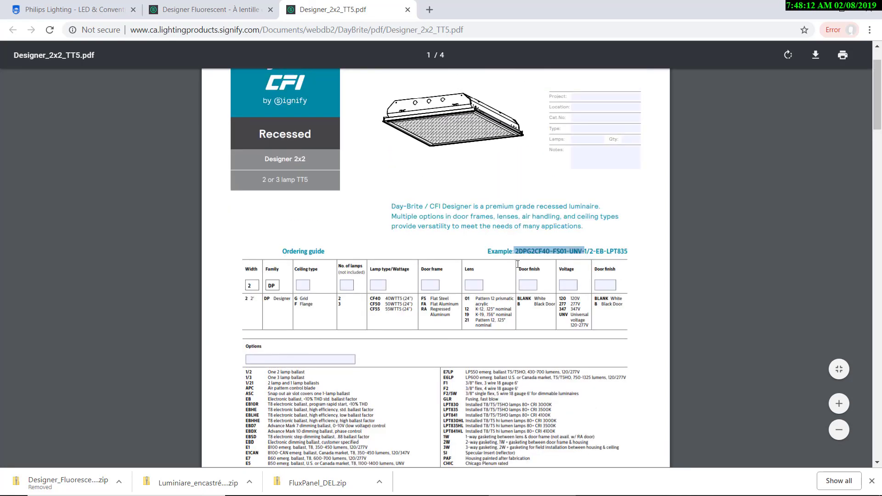
{"action": "left_click_drag", "start_coordinate": [515, 252], "coordinate": [597, 255]}
{"action": "mouse_move", "coordinate": [402, 493]}
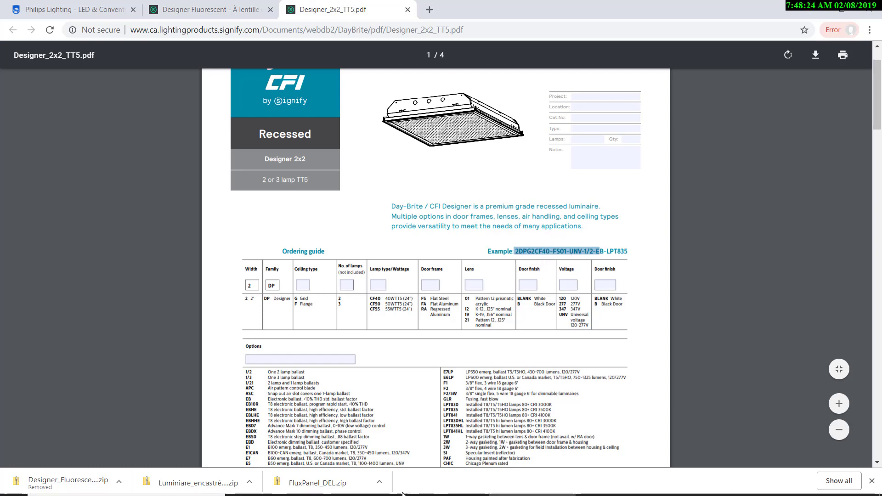
- Compare the code with 2DPG2CF40-FS01-12-EB.ies, then minimize Chrome to reveal SketchUp
{"action": "left_click", "coordinate": [354, 486]}
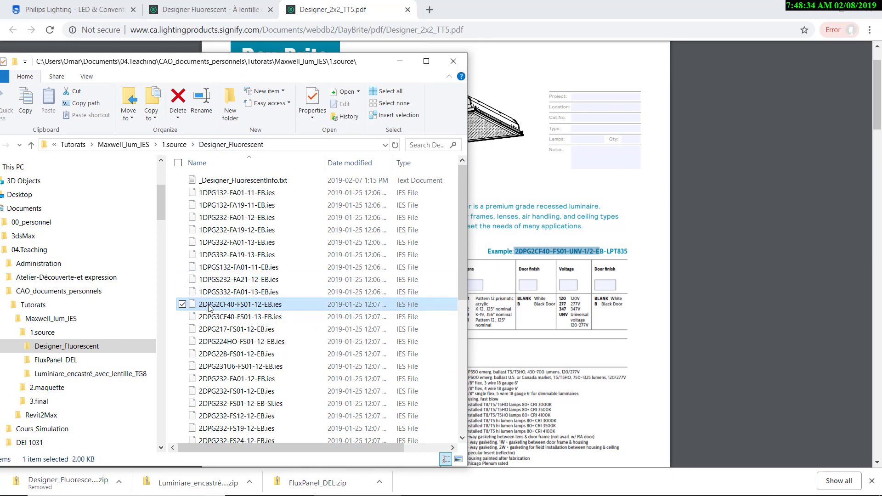
{"action": "mouse_move", "coordinate": [249, 306]}
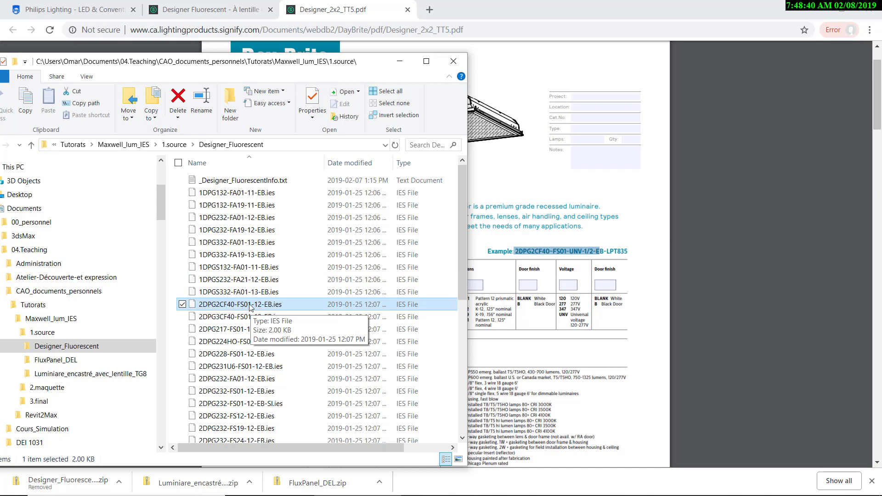
{"action": "left_click", "coordinate": [251, 304]}
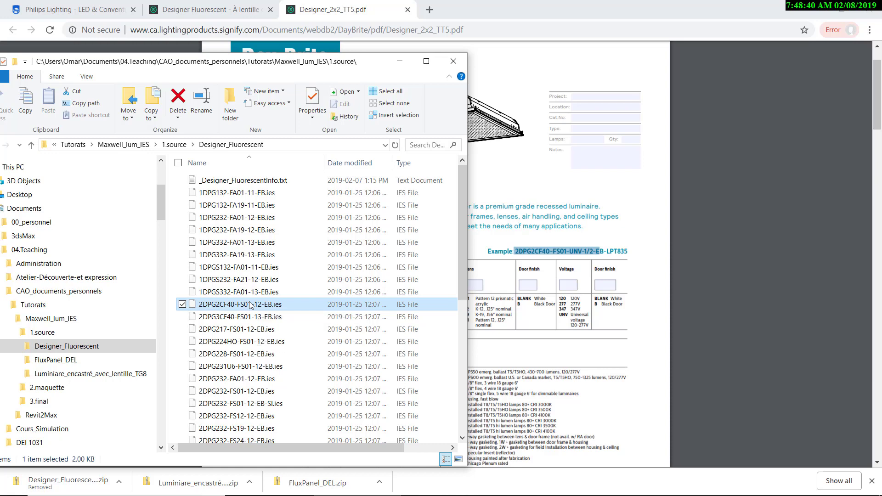
{"action": "left_click", "coordinate": [399, 61]}
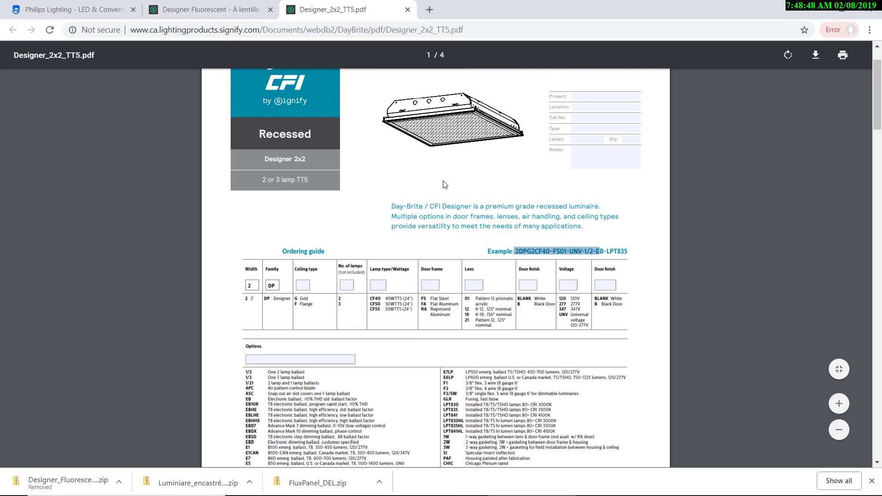
{"action": "left_click", "coordinate": [198, 482]}
{"action": "left_click", "coordinate": [817, 16]}
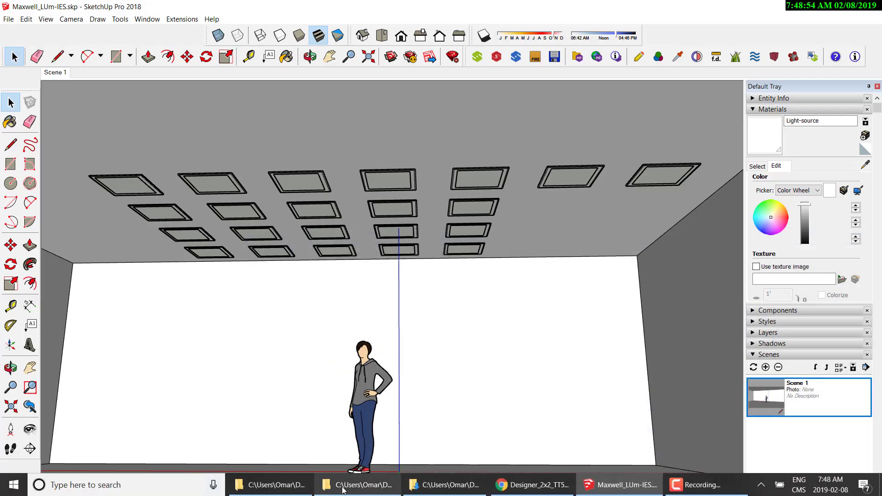
{"action": "left_click", "coordinate": [358, 485]}
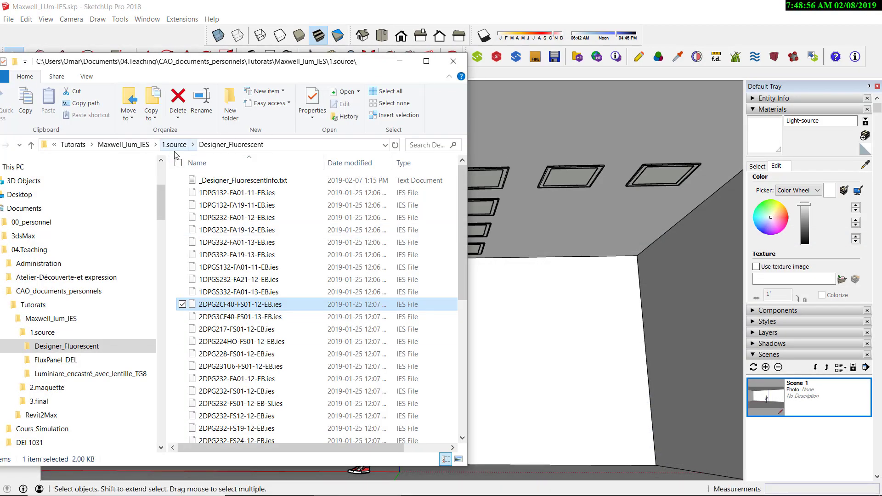
{"action": "left_click", "coordinate": [167, 142]}
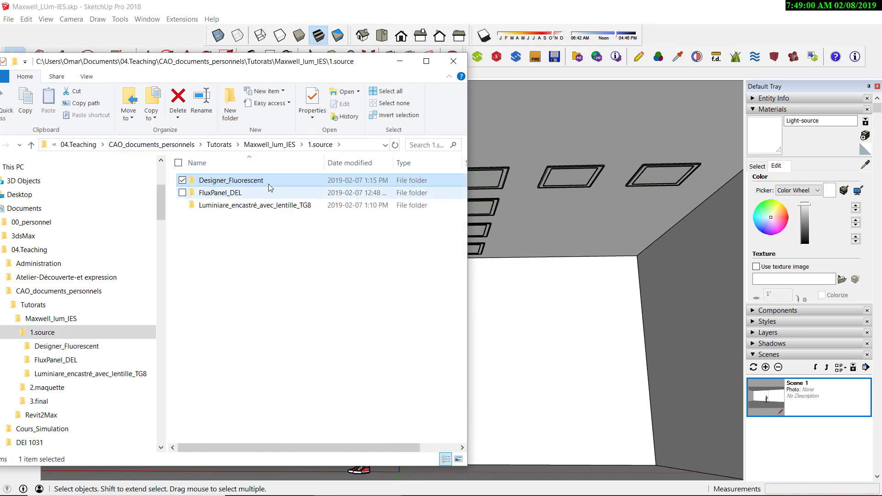
{"action": "mouse_move", "coordinate": [230, 181]}
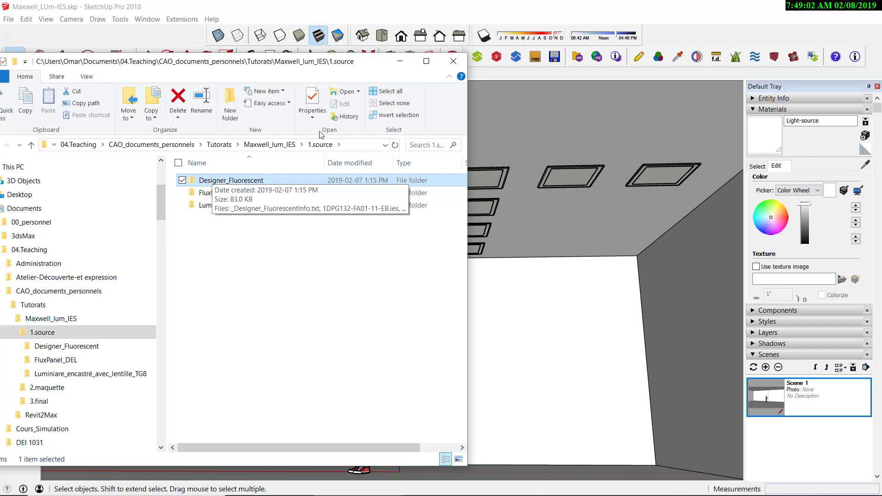
{"action": "left_click", "coordinate": [270, 145]}
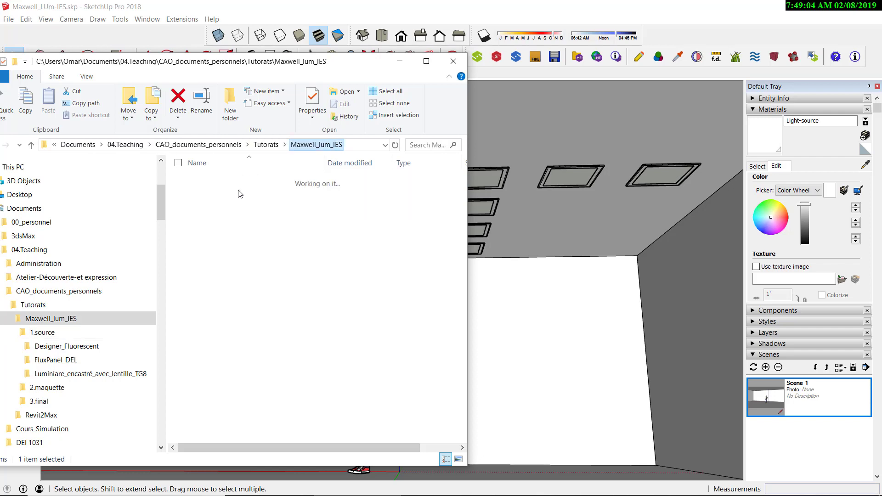
{"action": "double_click", "coordinate": [216, 191]}
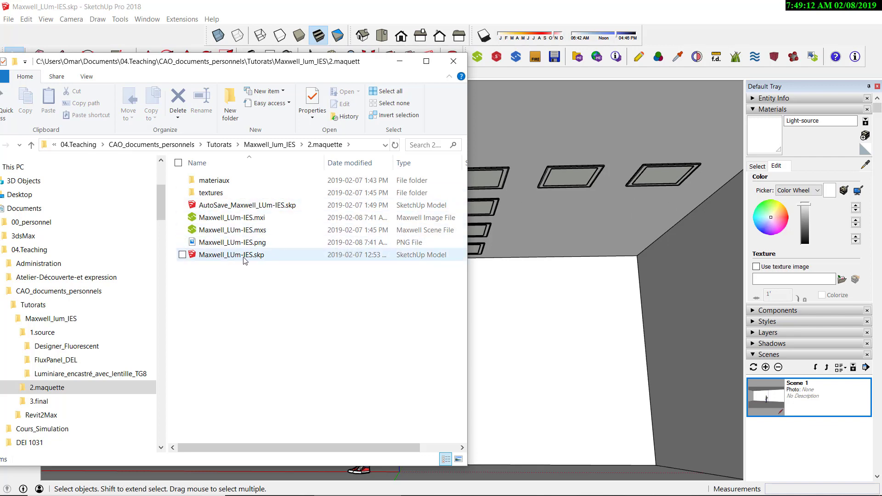
{"action": "left_click", "coordinate": [215, 181]}
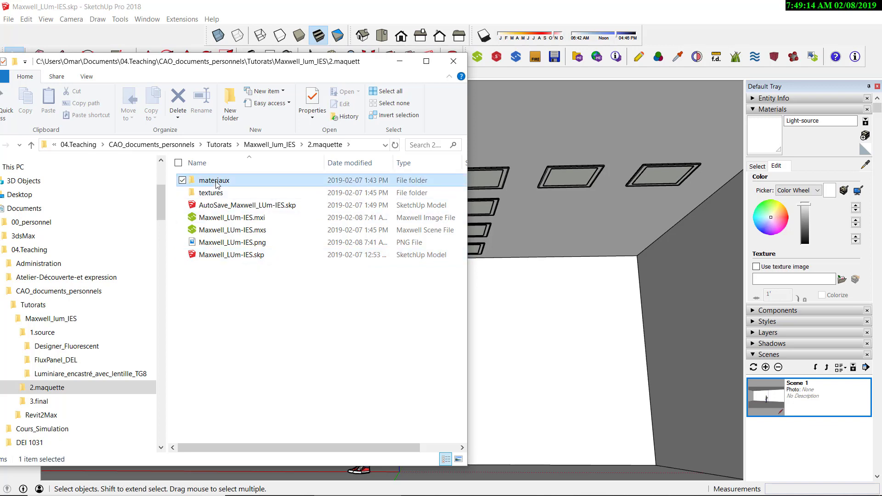
{"action": "double_click", "coordinate": [216, 182]}
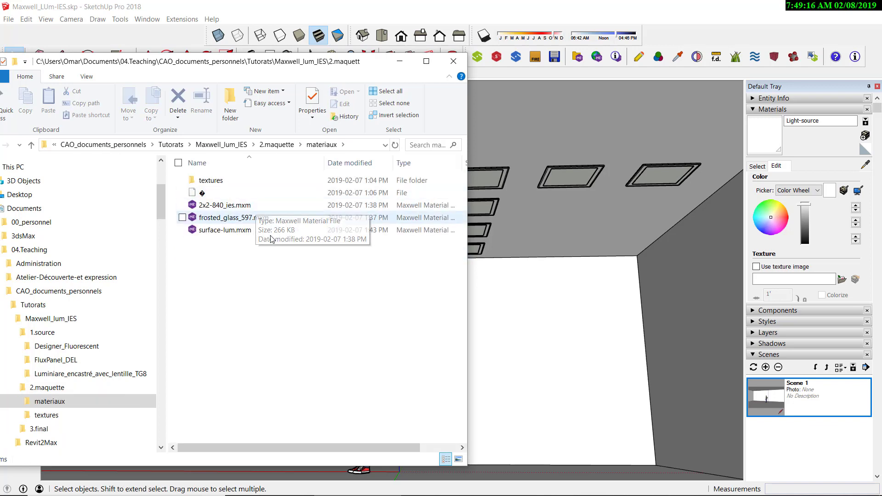
{"action": "left_click", "coordinate": [214, 232]}
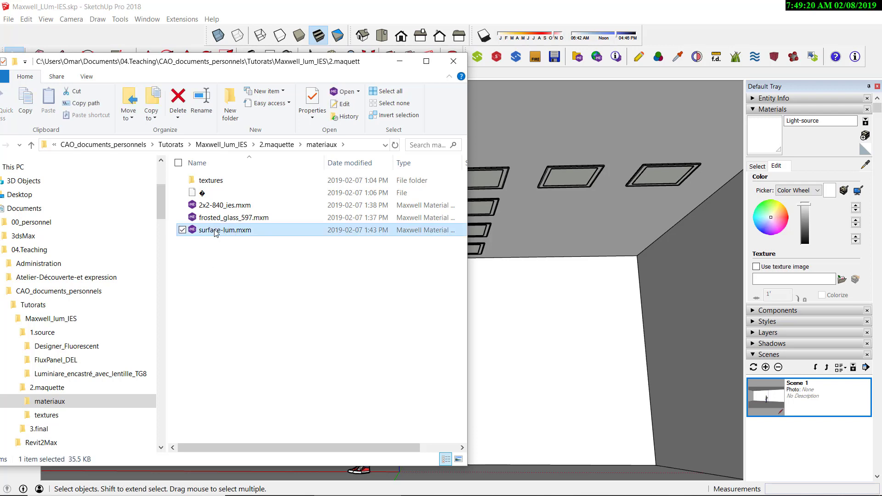
{"action": "left_click", "coordinate": [231, 208]}
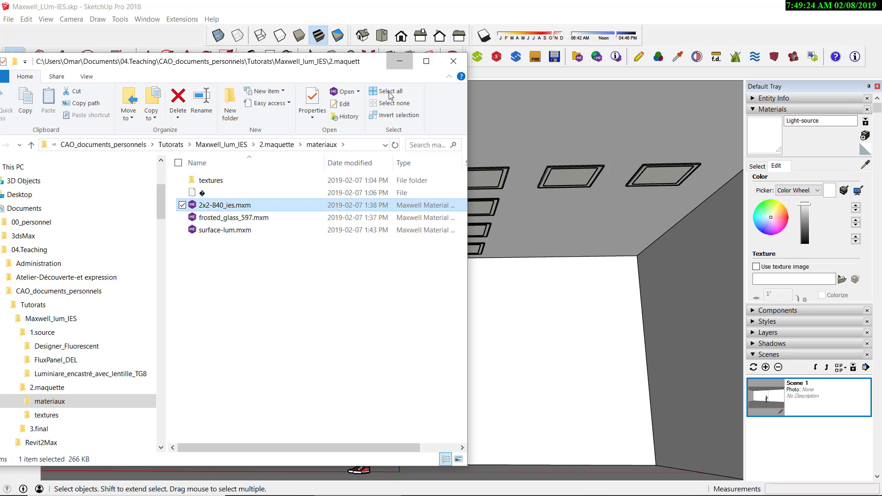
{"action": "left_click", "coordinate": [399, 61]}
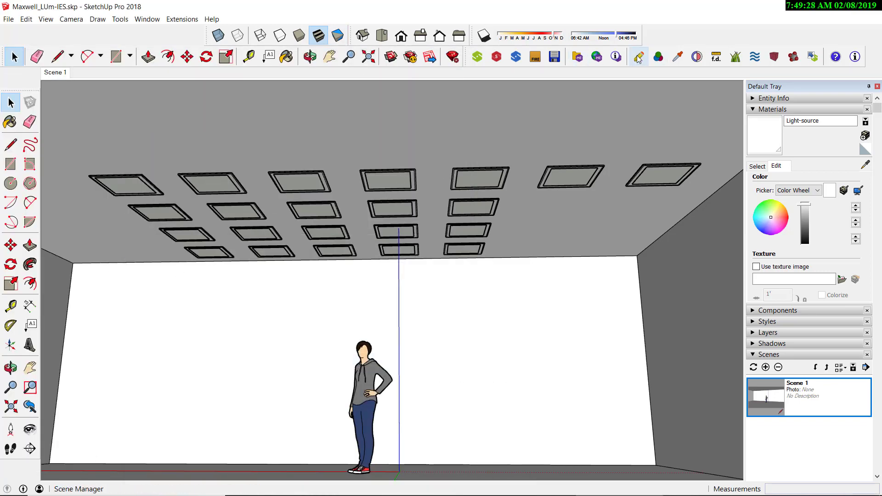
- Open the Maxwell Scene Manager, move it left, and choose light-ies from the material list
{"action": "left_click", "coordinate": [638, 57]}
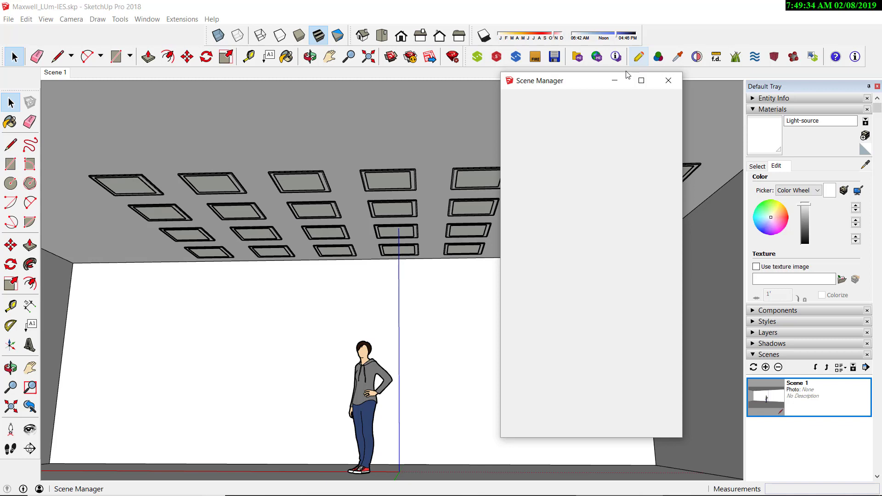
{"action": "left_click", "coordinate": [668, 81]}
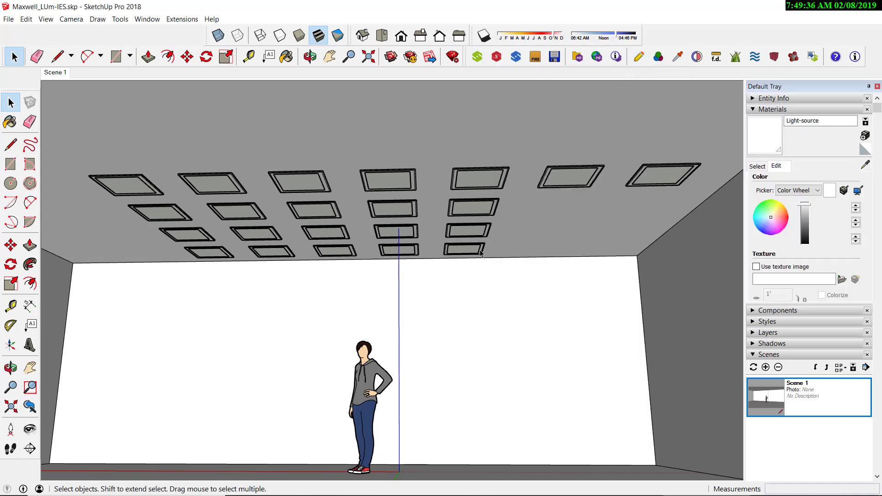
{"action": "left_click", "coordinate": [639, 57]}
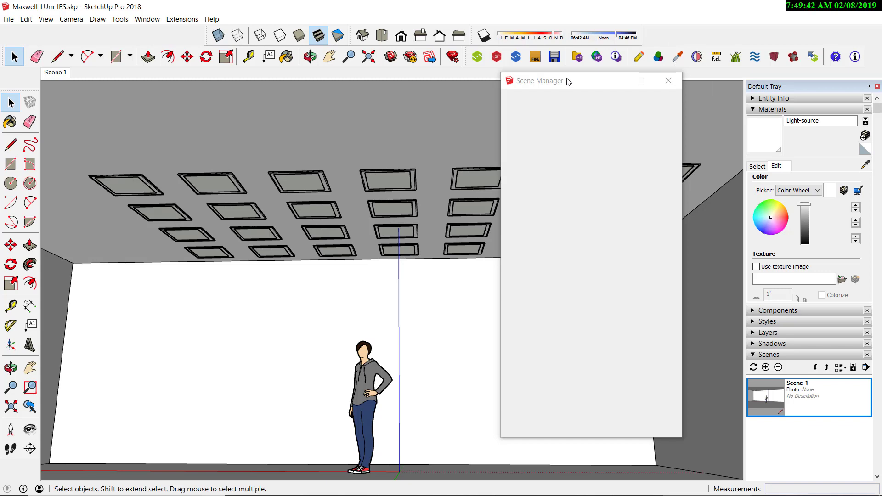
{"action": "left_click_drag", "start_coordinate": [566, 87], "coordinate": [505, 79]}
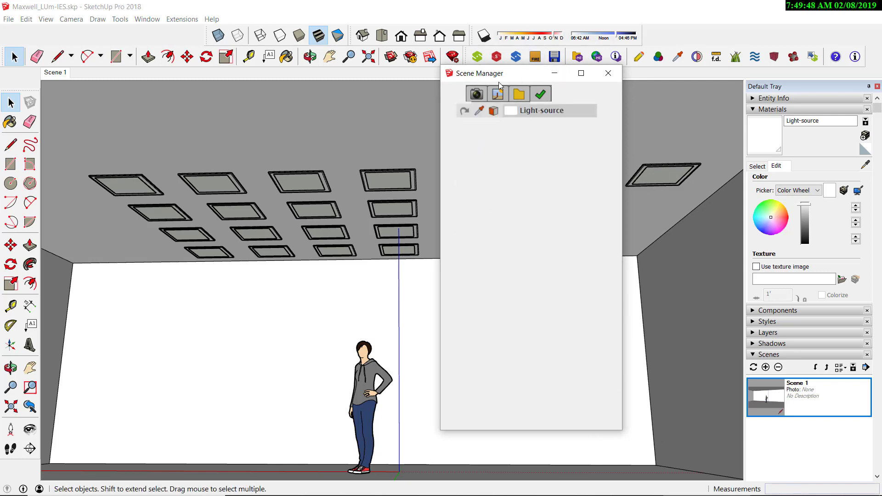
{"action": "mouse_move", "coordinate": [526, 77]}
{"action": "left_mouse_down"}
{"action": "mouse_move", "coordinate": [483, 103]}
{"action": "mouse_move", "coordinate": [477, 92]}
{"action": "left_mouse_up"}
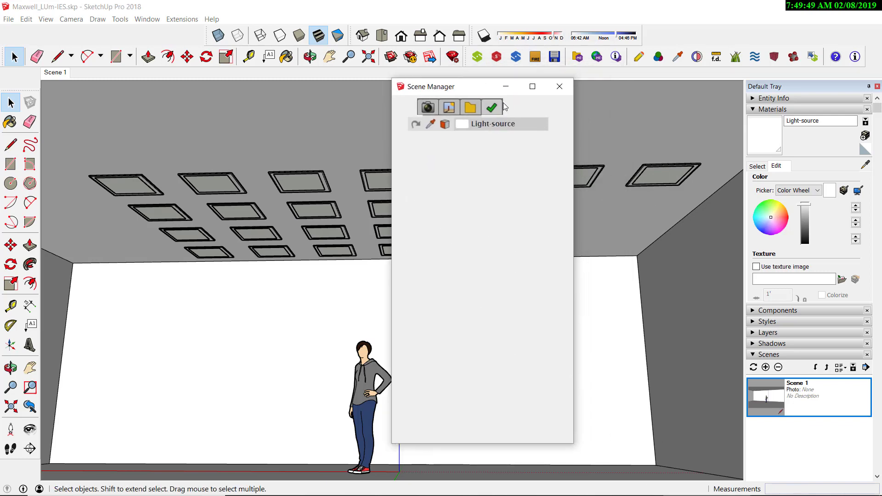
{"action": "left_click", "coordinate": [489, 127]}
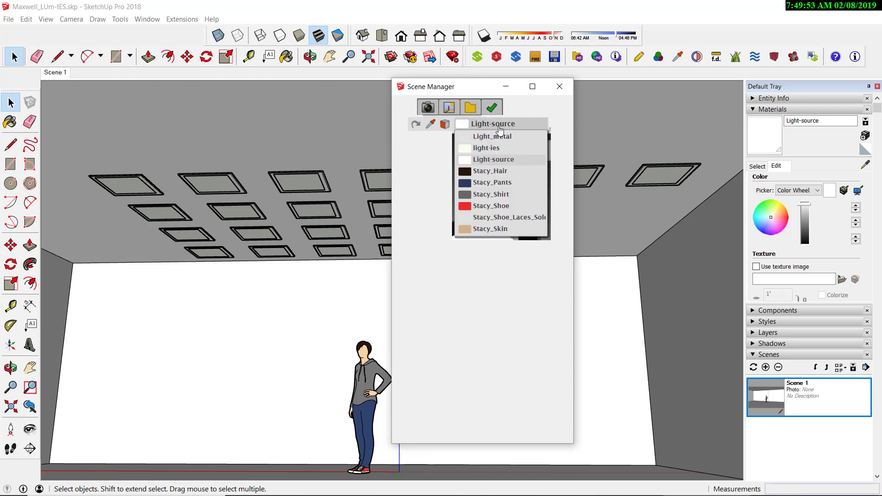
{"action": "left_click", "coordinate": [489, 148]}
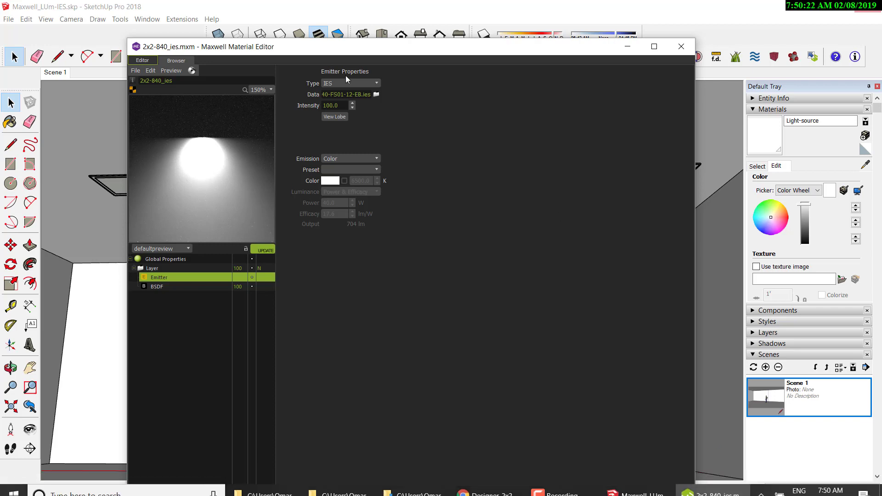
- Move the Maxwell Material Editor and start a blank material via File > New MXM
{"action": "left_click_drag", "start_coordinate": [346, 53], "coordinate": [338, 46]}
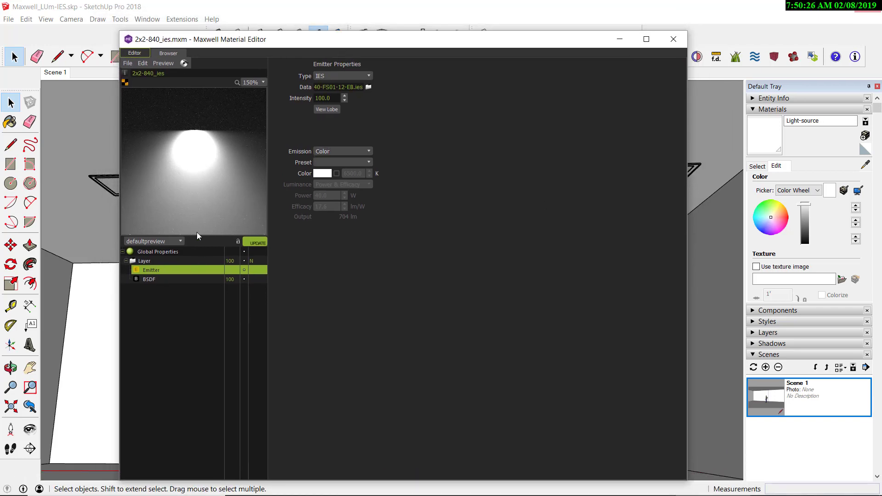
{"action": "left_click", "coordinate": [127, 64]}
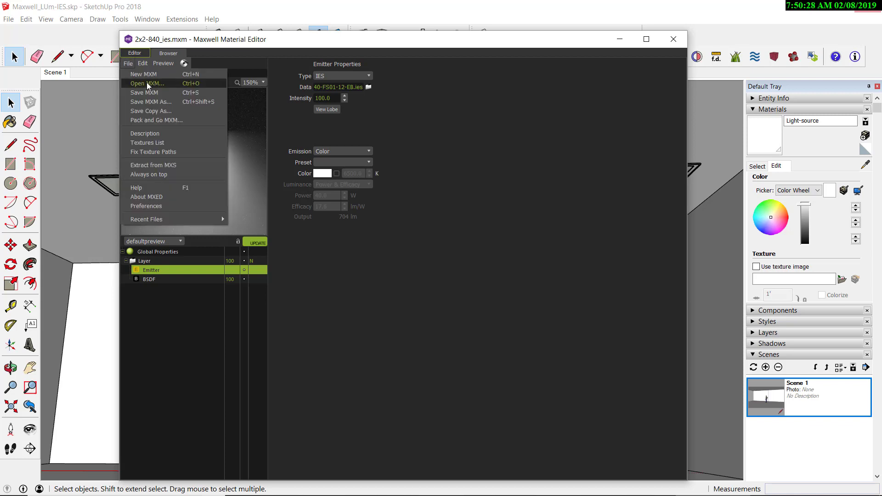
{"action": "left_click", "coordinate": [254, 41]}
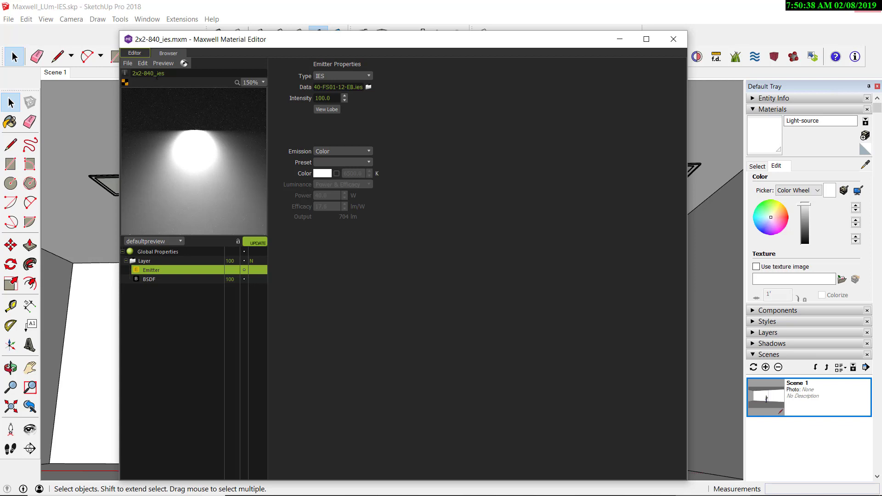
{"action": "left_click", "coordinate": [128, 63]}
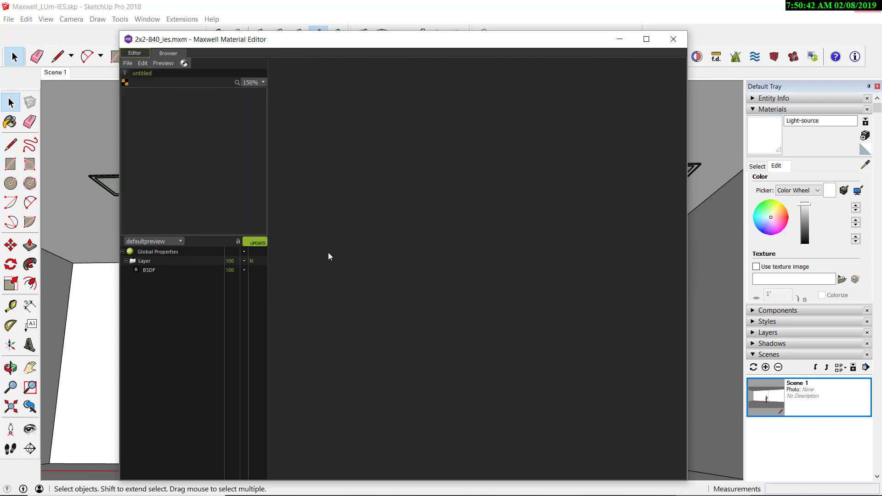
- Add an Emitter layer above the material's BSDF and set its type to IES
{"action": "left_click", "coordinate": [153, 270]}
{"action": "right_click", "coordinate": [155, 271]}
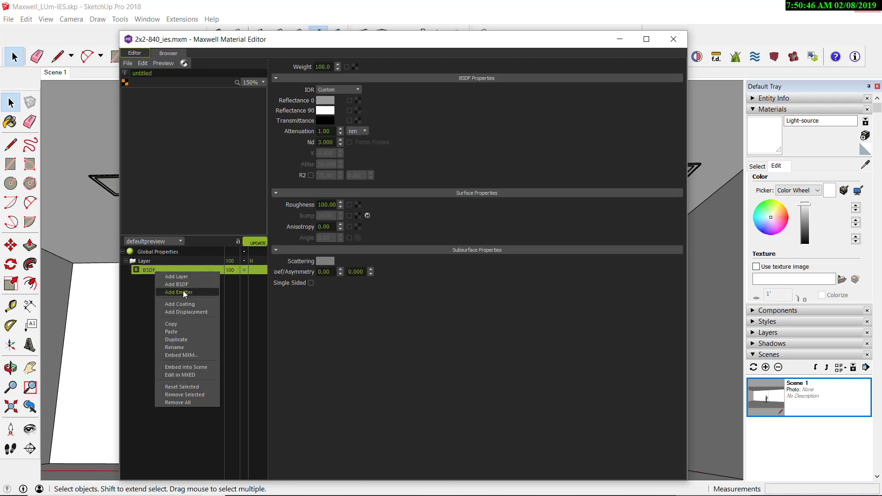
{"action": "left_click", "coordinate": [183, 291]}
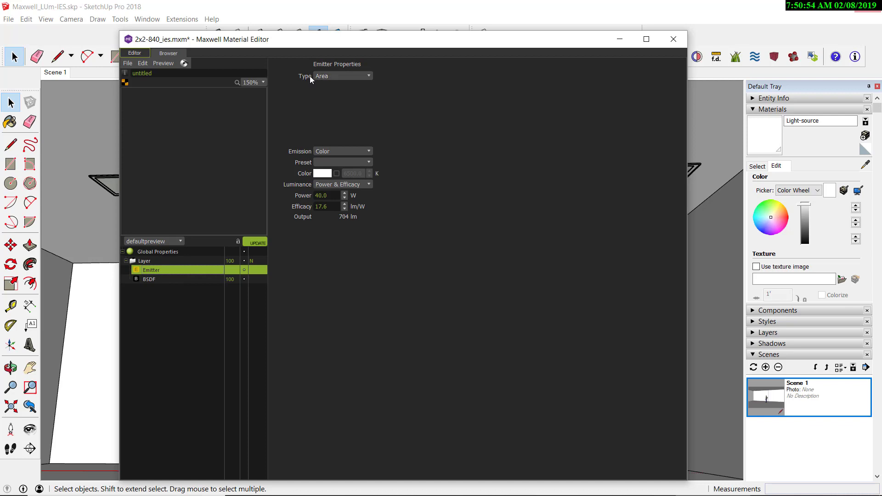
{"action": "left_click", "coordinate": [356, 76]}
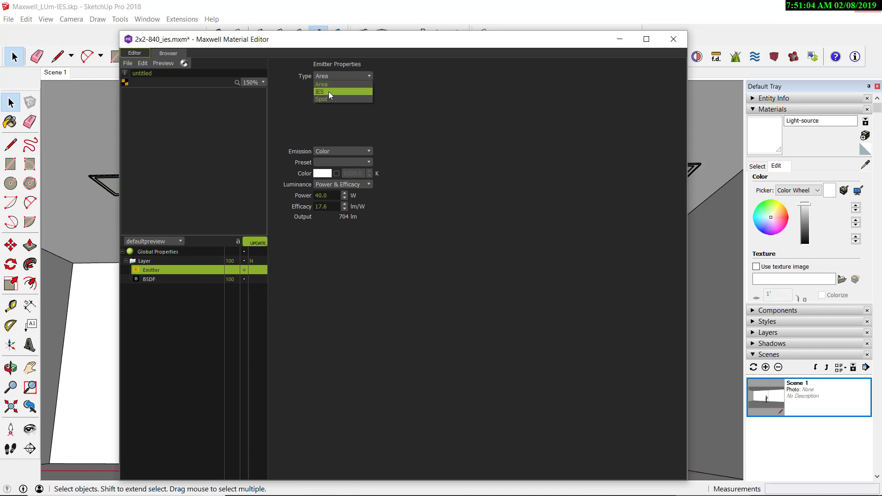
{"action": "left_click", "coordinate": [331, 91]}
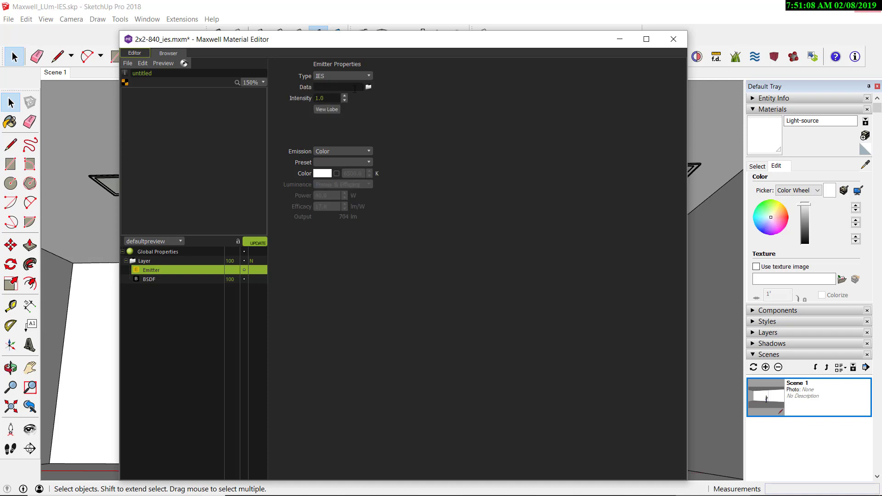
- Load 2DPG2CF40-FS01-12-EB.ies as the emitter's IES data file
{"action": "left_click", "coordinate": [368, 88]}
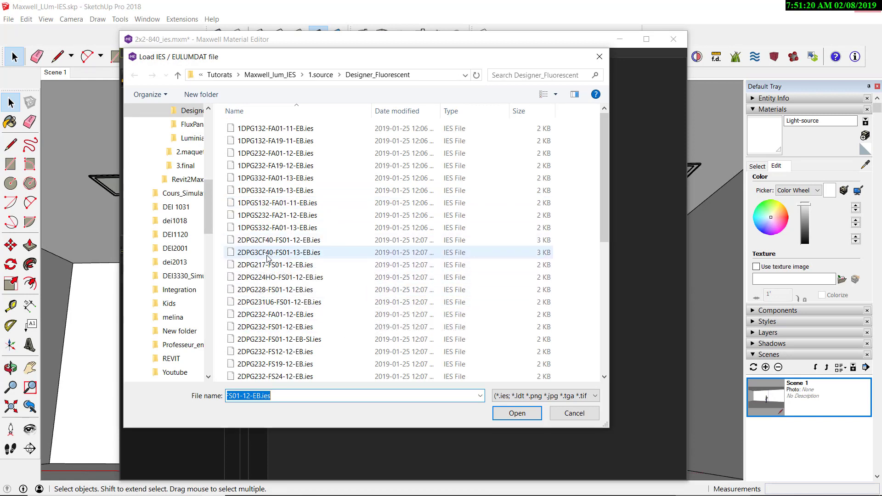
{"action": "mouse_move", "coordinate": [272, 256]}
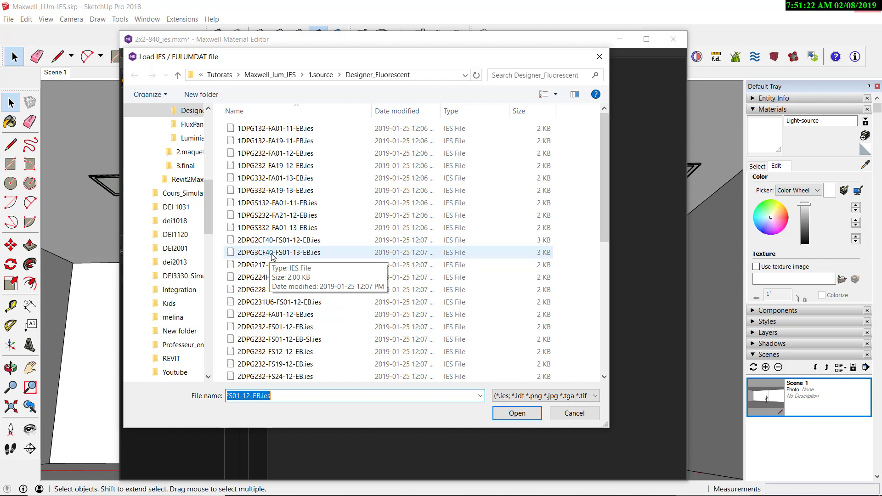
{"action": "left_click", "coordinate": [286, 242]}
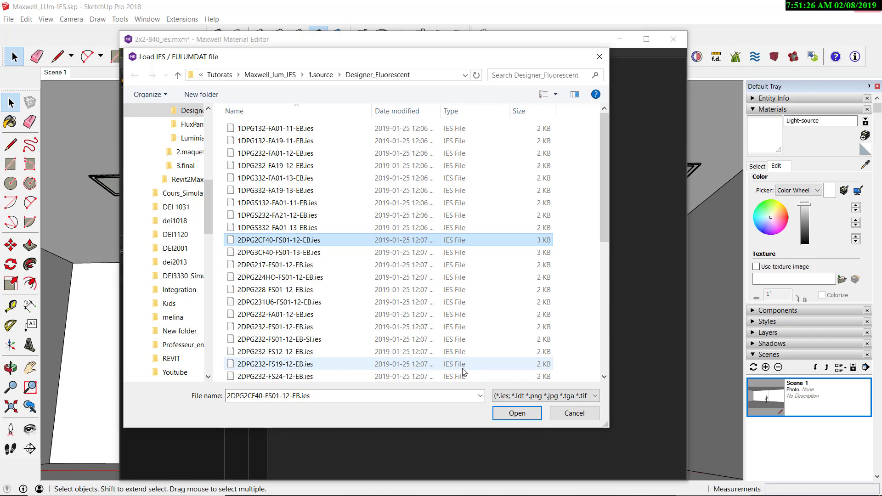
{"action": "left_click", "coordinate": [513, 414]}
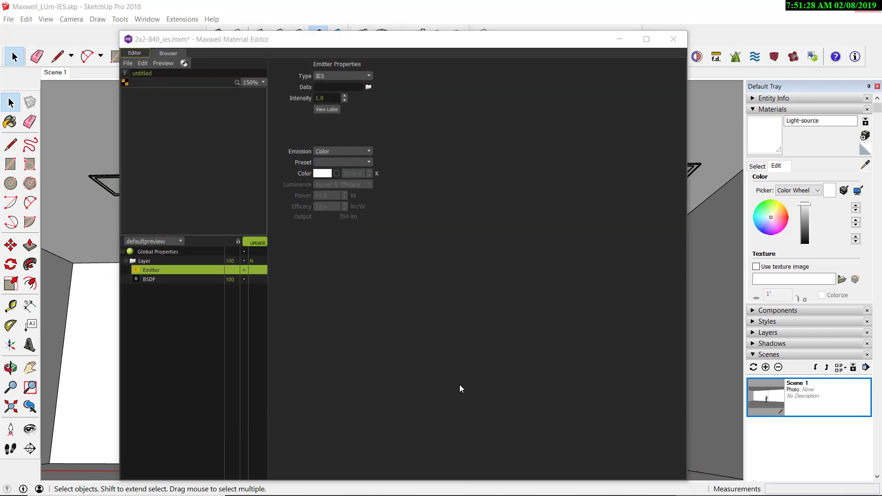
- Preview in the emitter_ies scene and set the emitter intensity to 100
{"action": "left_click", "coordinate": [181, 241]}
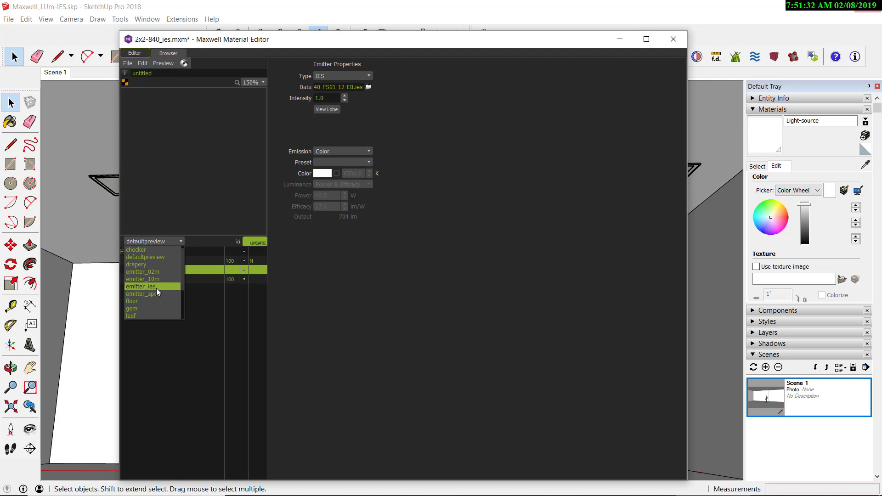
{"action": "left_click", "coordinate": [246, 251]}
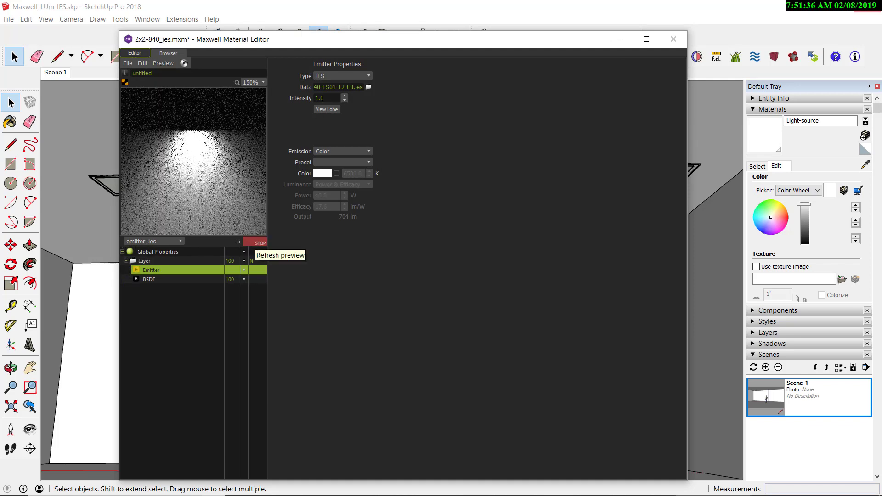
{"action": "left_click", "coordinate": [301, 99]}
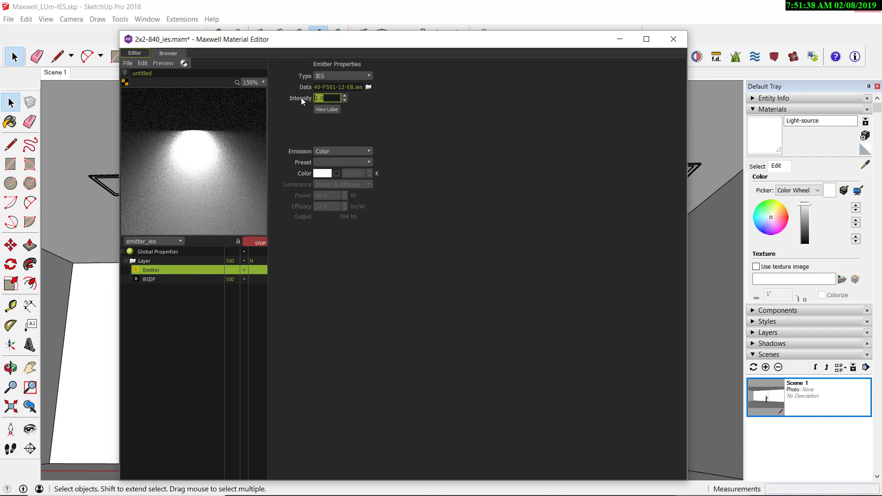
{"action": "type", "text": "100"}
{"action": "key", "text": "Return"}
- Review and close the IES lobe plot, then recheck the BSDF and Emitter layers
{"action": "left_click", "coordinate": [326, 109]}
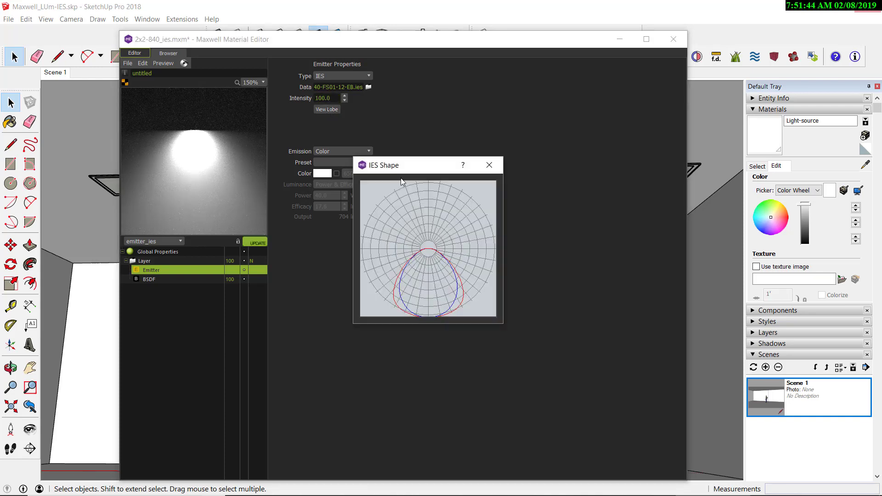
{"action": "left_click_drag", "start_coordinate": [421, 168], "coordinate": [452, 59]}
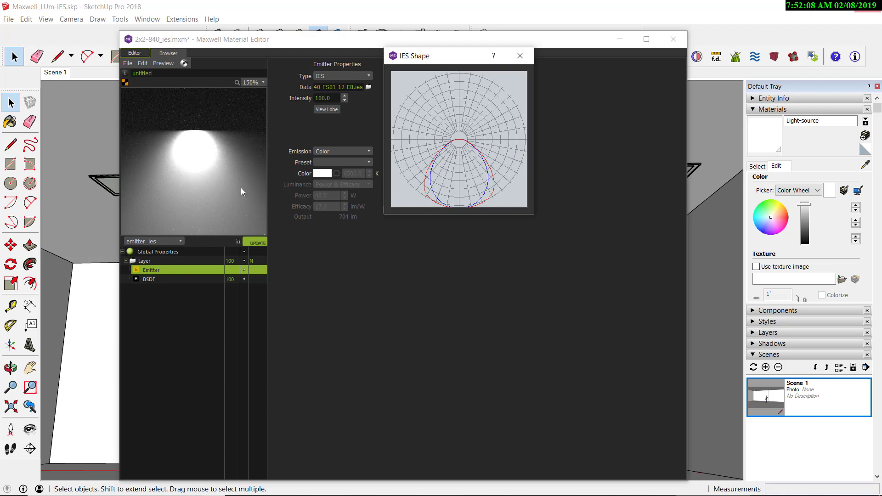
{"action": "left_click", "coordinate": [519, 56]}
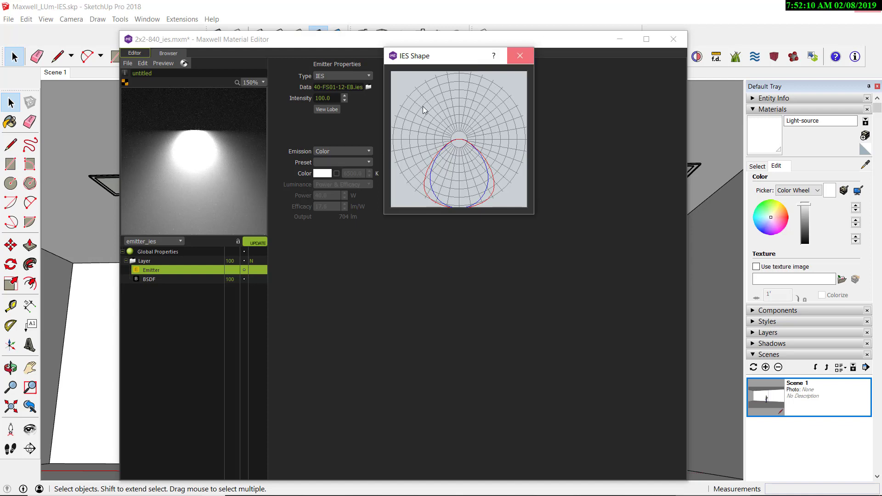
{"action": "left_click", "coordinate": [150, 277]}
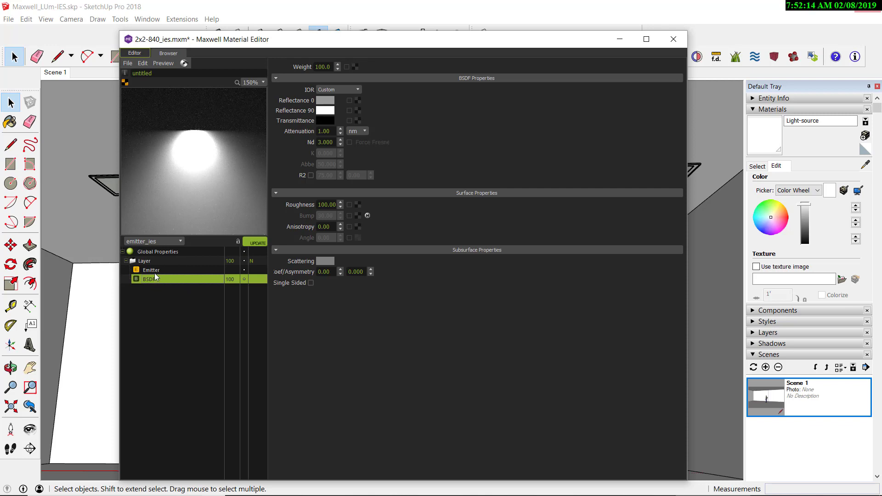
{"action": "left_click", "coordinate": [152, 270]}
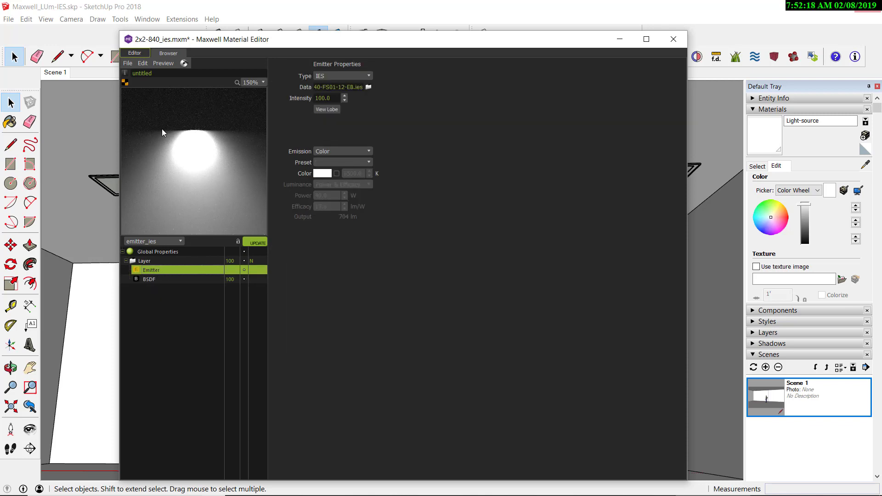
- Save the material as 2x2-840_ies_2.mxm in the materiaux folder and close the editor
{"action": "left_click", "coordinate": [129, 64]}
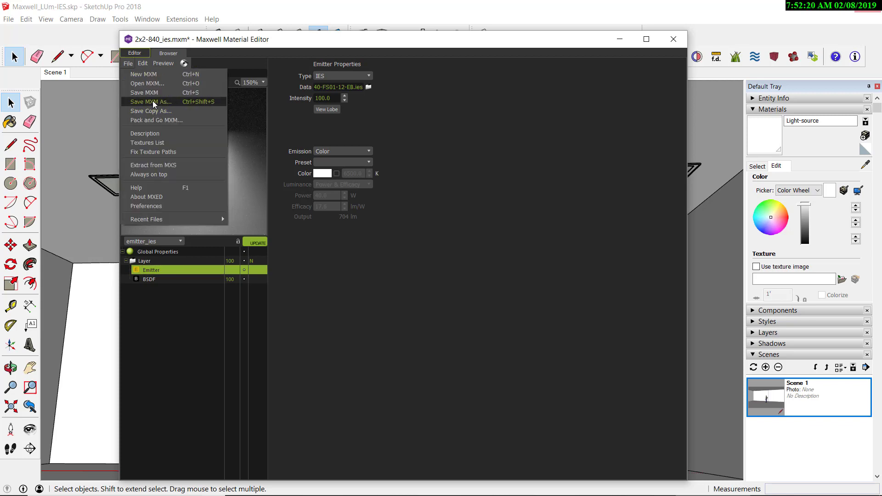
{"action": "left_click", "coordinate": [253, 136]}
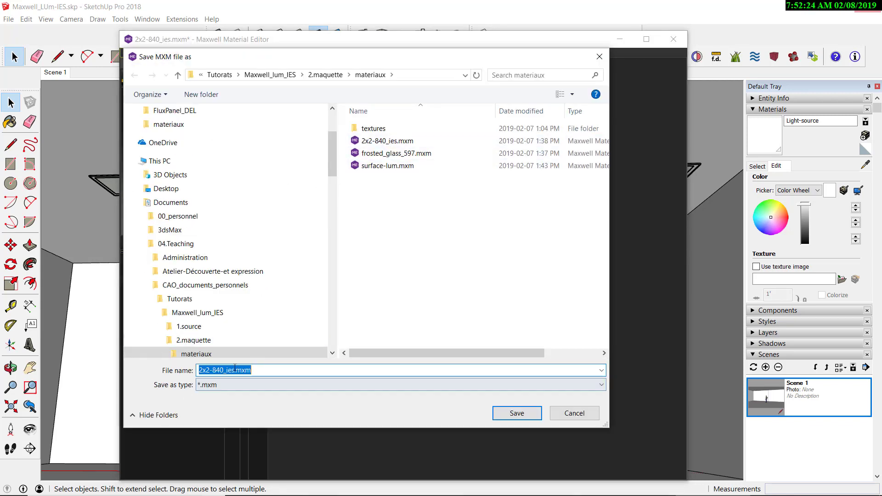
{"action": "mouse_move", "coordinate": [227, 296]}
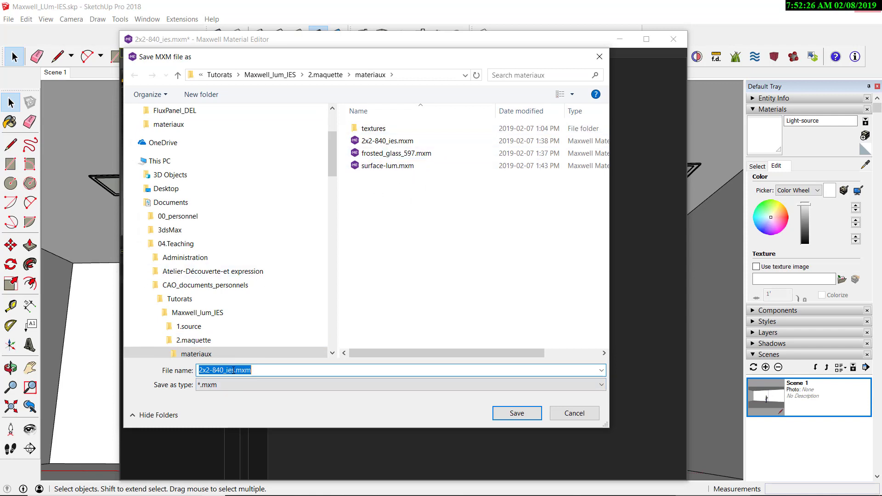
{"action": "left_click", "coordinate": [234, 370]}
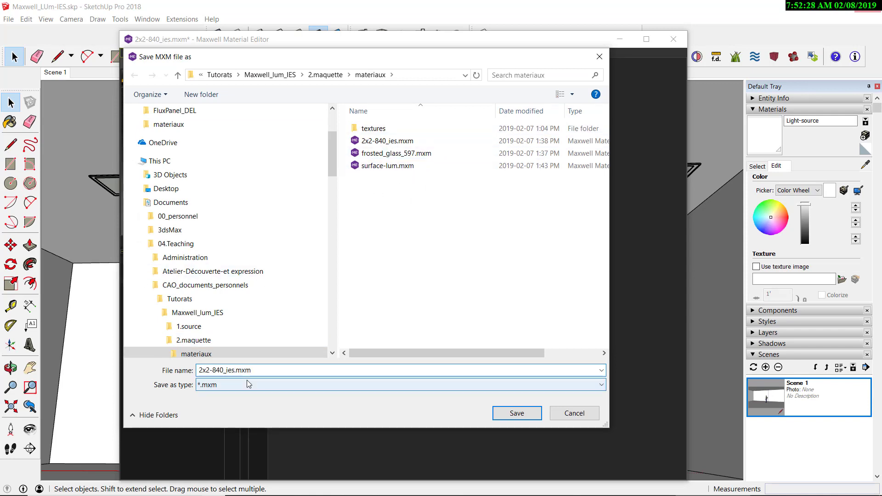
{"action": "type", "text": "_2"}
{"action": "key", "text": "Return"}
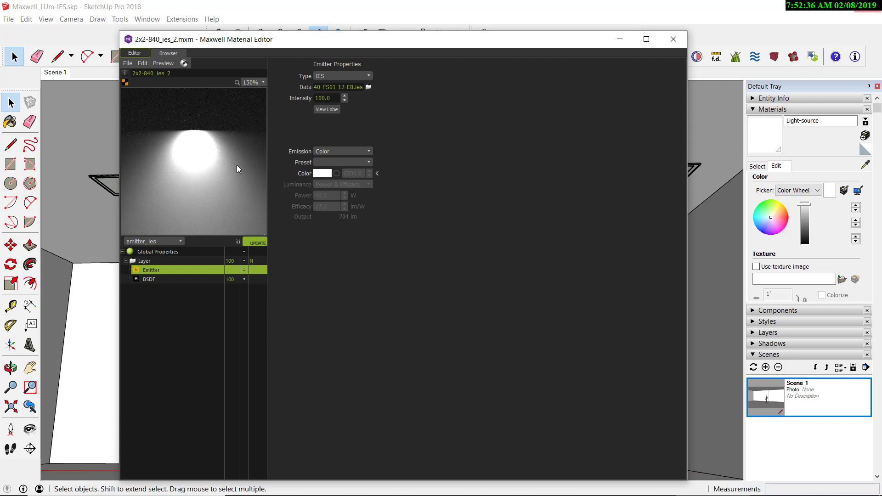
{"action": "left_click", "coordinate": [674, 40]}
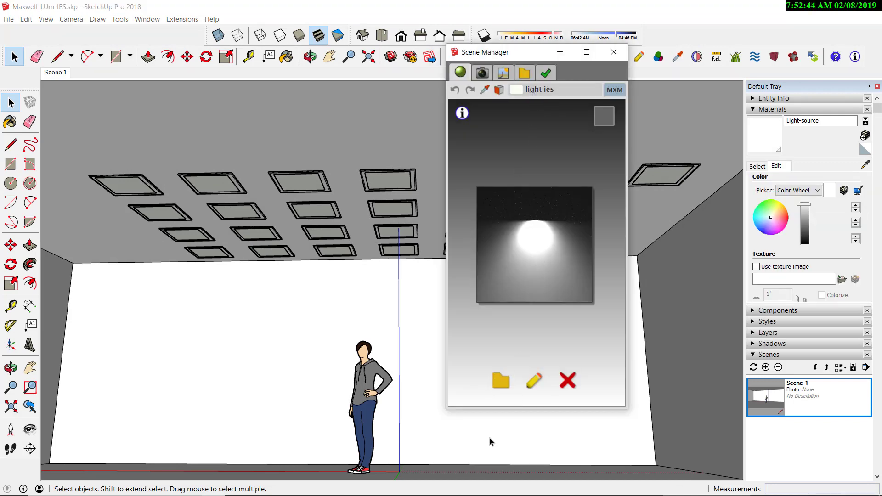
- Load 2x2-840_ies_2.mxm as the light-ies material in the Maxwell Scene Manager
{"action": "left_click", "coordinate": [505, 388]}
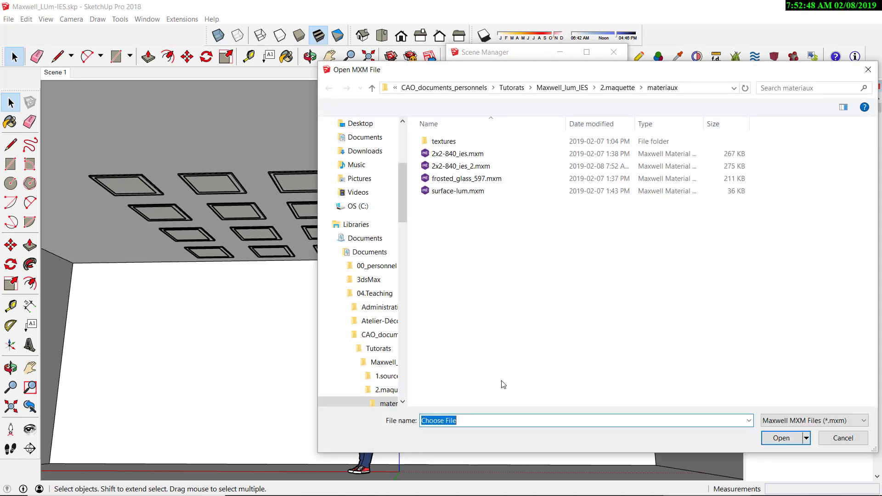
{"action": "left_click", "coordinate": [454, 166]}
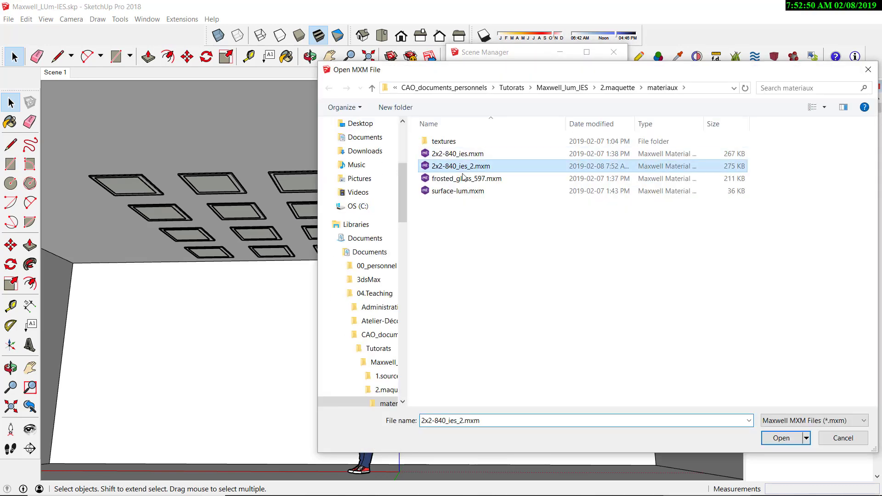
{"action": "left_click", "coordinate": [780, 438]}
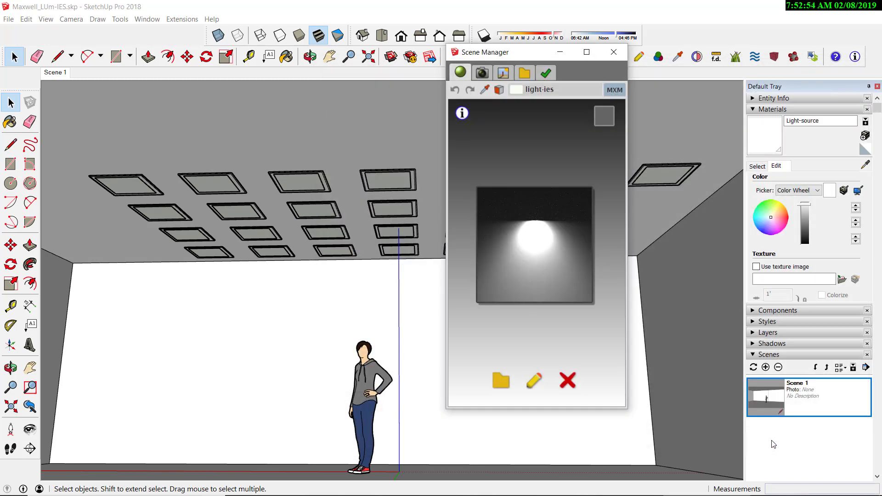
{"action": "left_click", "coordinate": [567, 92]}
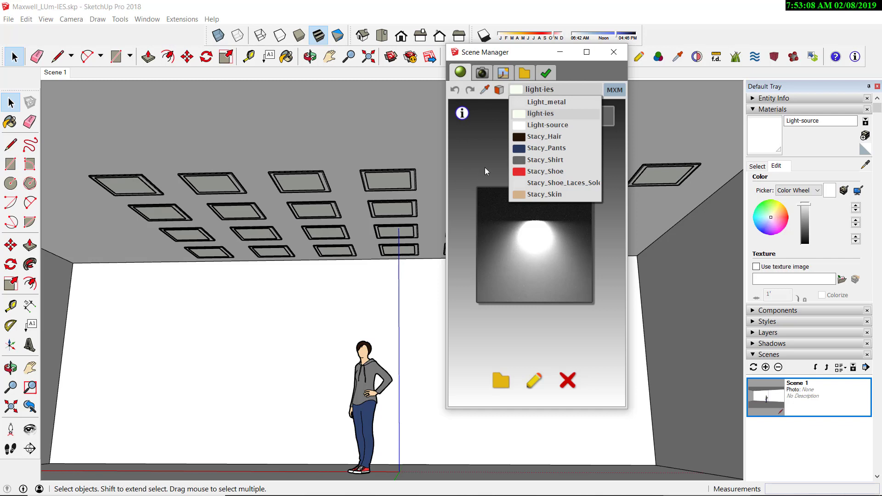
- Switch to Light-source and inspect its Area emitter (40 W, 17.6 lm/W) in the editor
{"action": "left_click", "coordinate": [550, 126]}
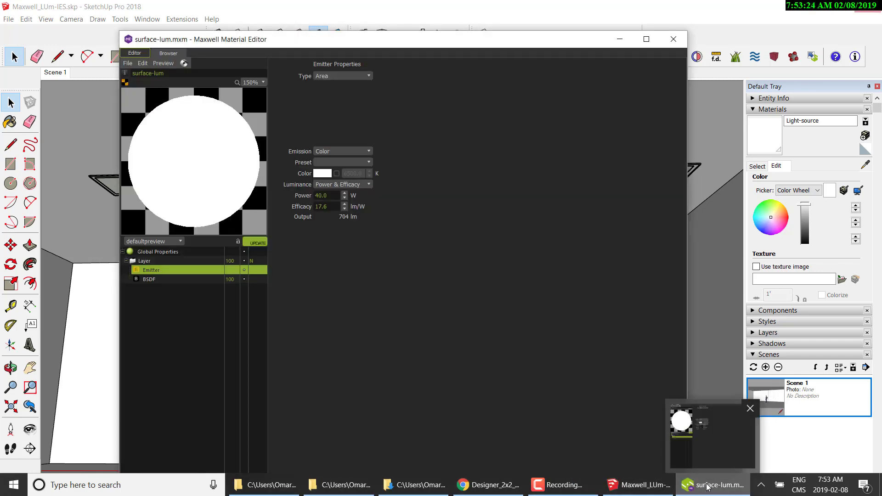
{"action": "left_click", "coordinate": [706, 488]}
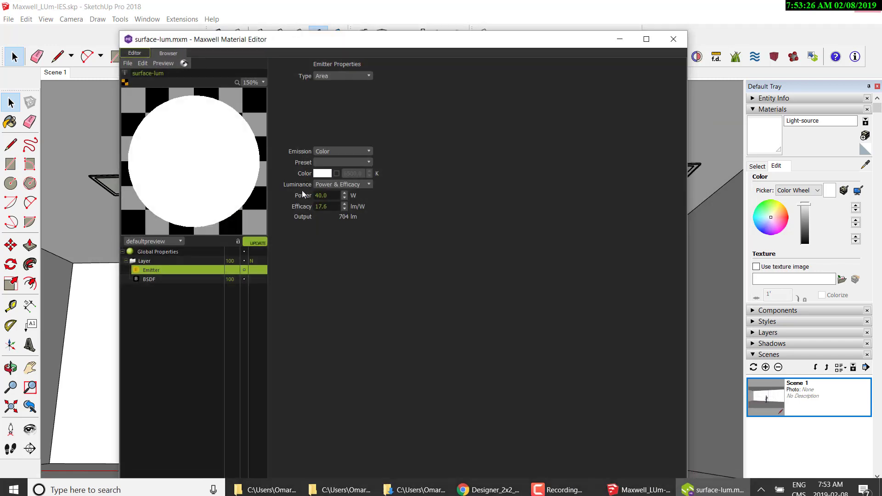
{"action": "left_click_drag", "start_coordinate": [271, 34], "coordinate": [274, 24]}
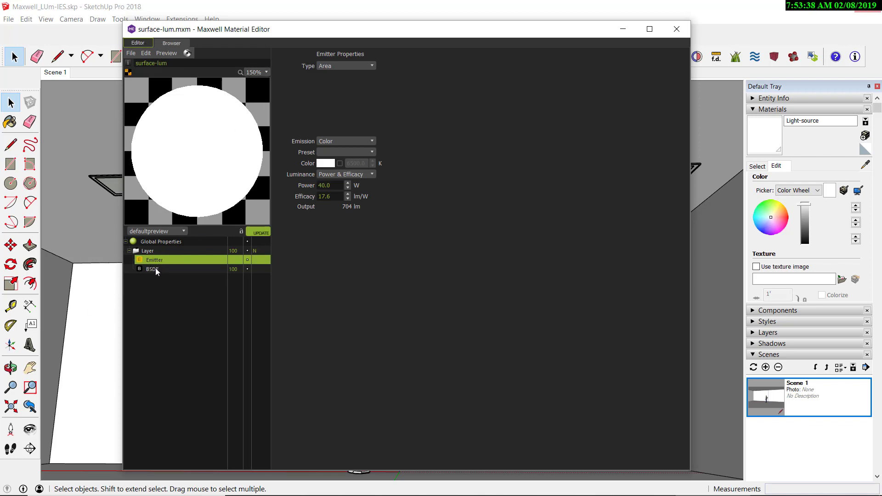
{"action": "left_click", "coordinate": [155, 270]}
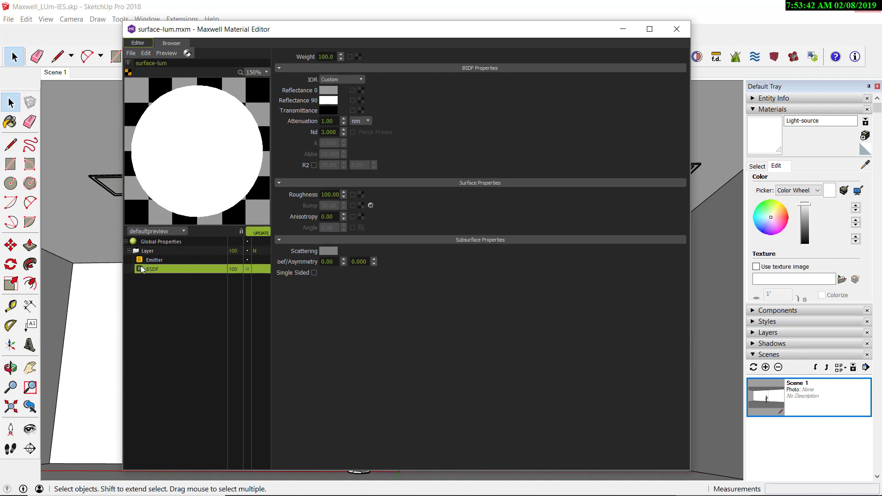
{"action": "left_click", "coordinate": [164, 261]}
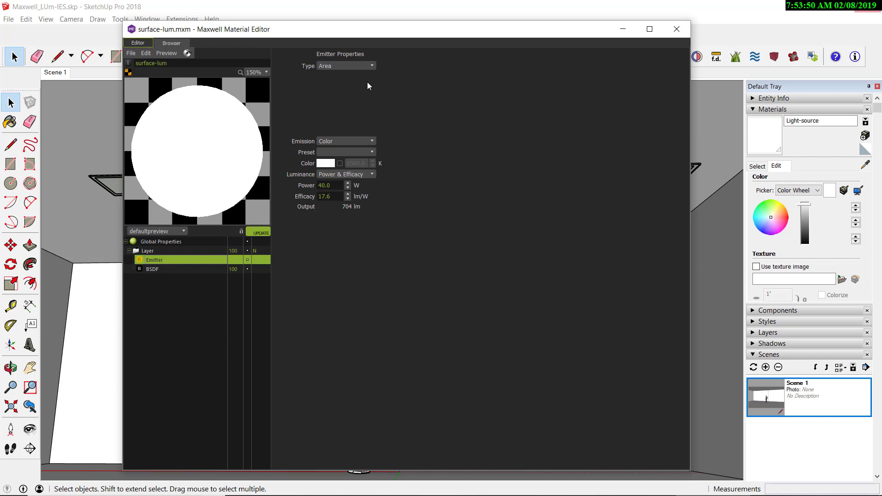
{"action": "left_click", "coordinate": [372, 67]}
{"action": "left_click", "coordinate": [676, 29]}
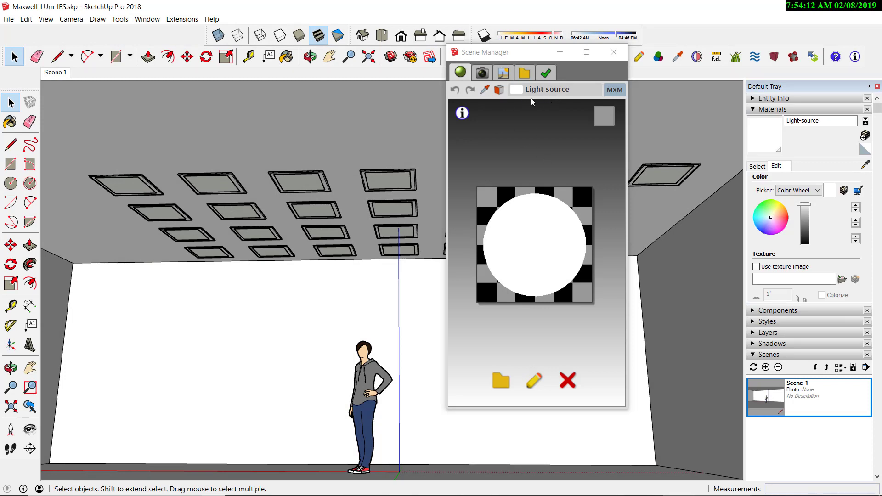
- Sample light-ies from a ceiling panel as the current paint, then return to Scene 1
{"action": "left_click", "coordinate": [614, 49]}
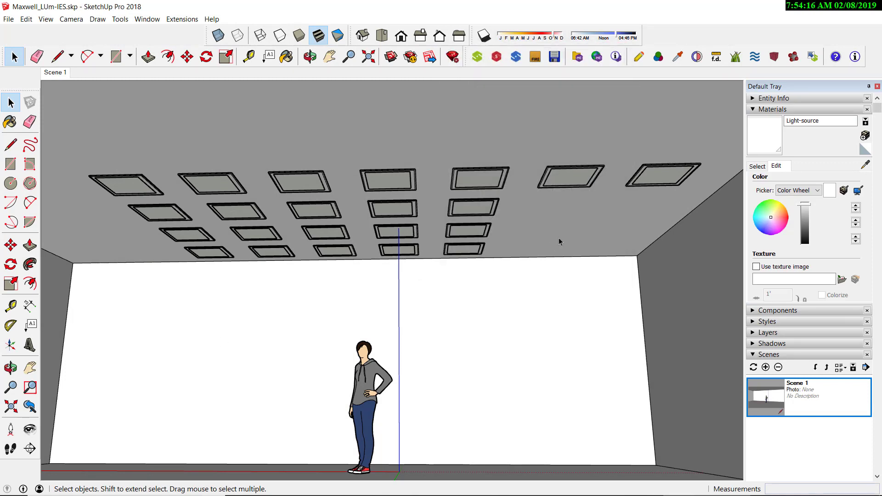
{"action": "left_click", "coordinate": [398, 180]}
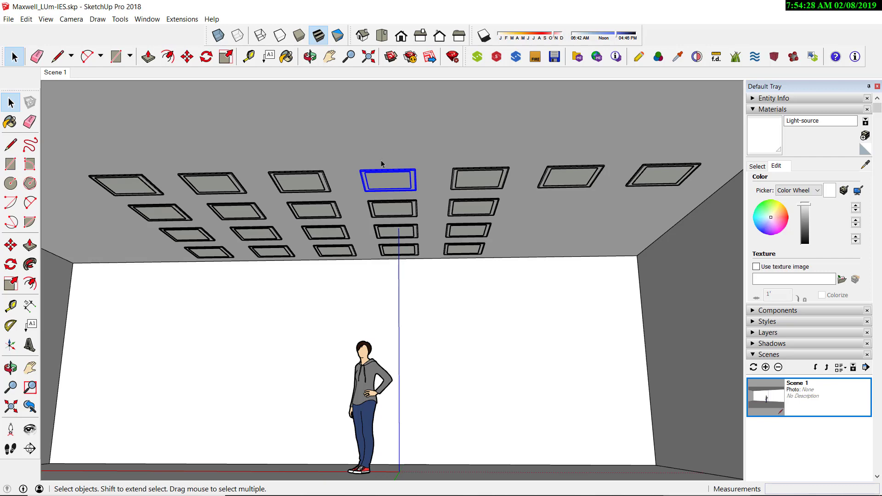
{"action": "scroll", "coordinate": [390, 192], "scroll_direction": "up", "scroll_amount": 2}
{"action": "scroll", "coordinate": [395, 182], "scroll_direction": "up", "scroll_amount": 2}
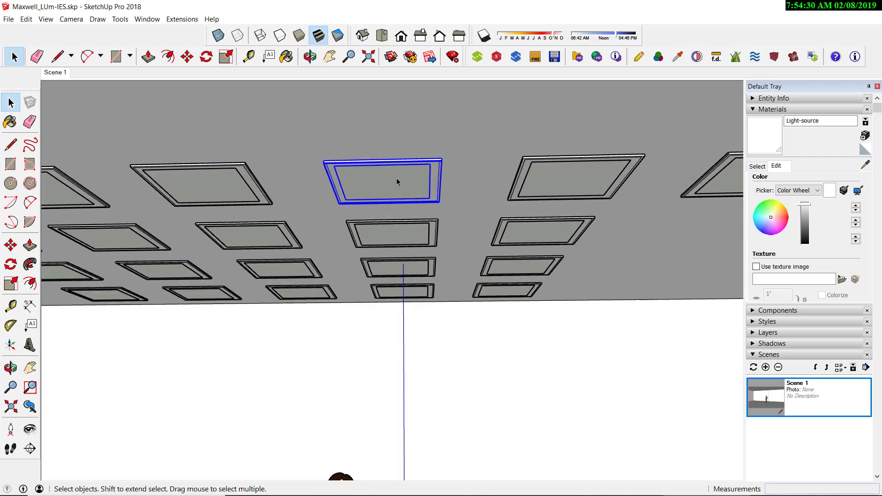
{"action": "scroll", "coordinate": [397, 181], "scroll_direction": "up", "scroll_amount": 2}
{"action": "scroll", "coordinate": [403, 179], "scroll_direction": "up", "scroll_amount": 2}
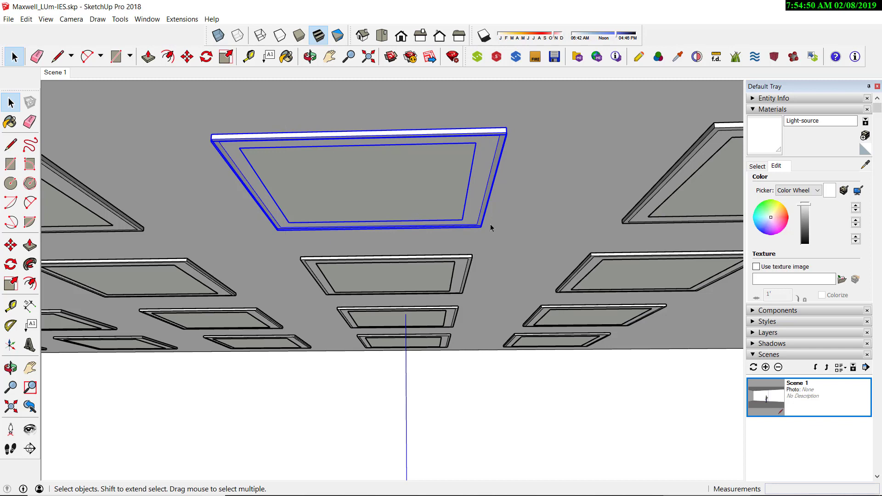
{"action": "left_click", "coordinate": [864, 167]}
{"action": "left_click", "coordinate": [417, 153]}
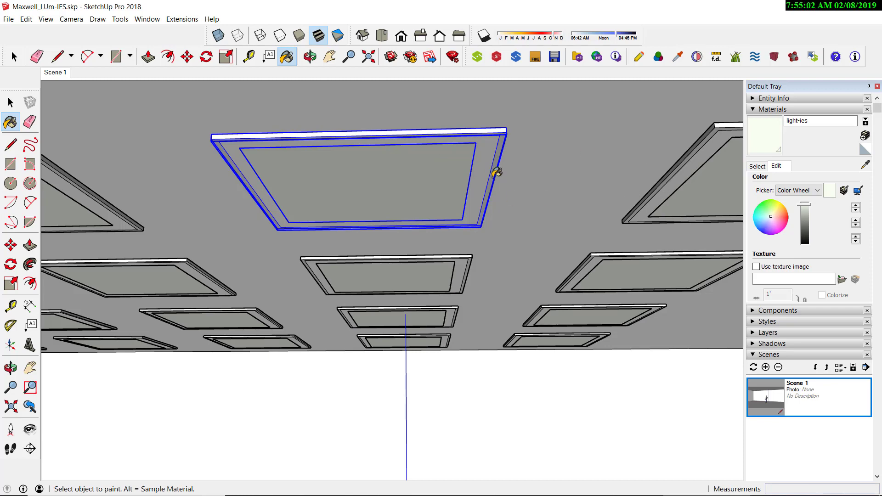
{"action": "double_click", "coordinate": [770, 399]}
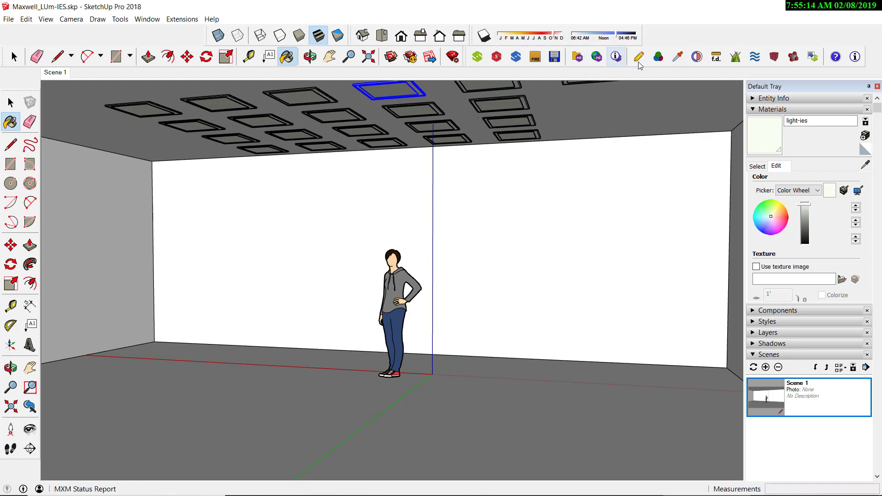
- Reopen the Maxwell Scene Manager and go past Environment to the Output settings
{"action": "left_click", "coordinate": [639, 59]}
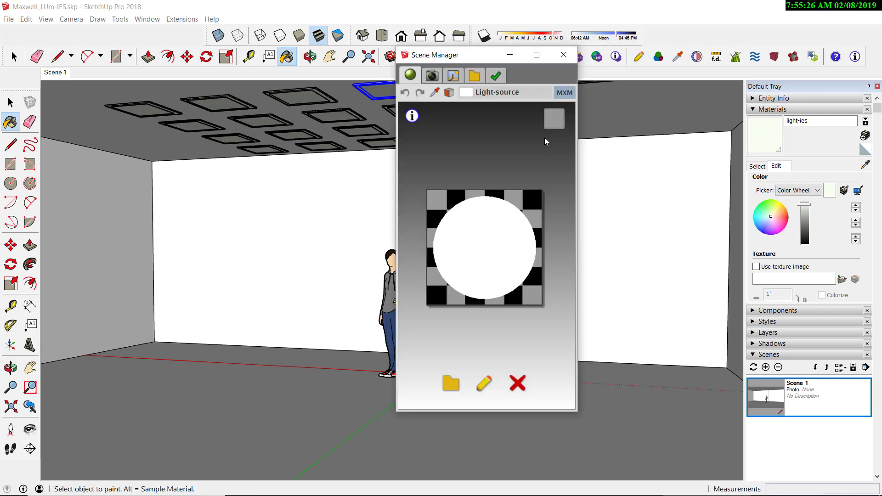
{"action": "left_click", "coordinate": [454, 77]}
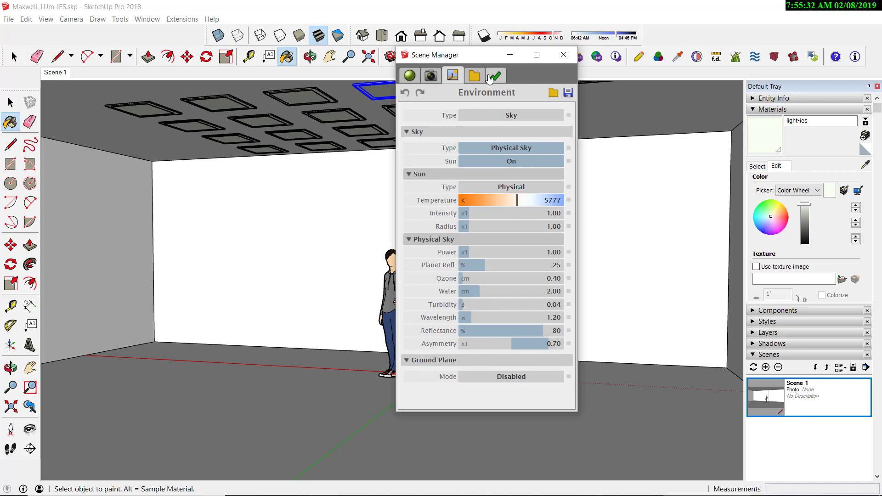
{"action": "left_click", "coordinate": [475, 76]}
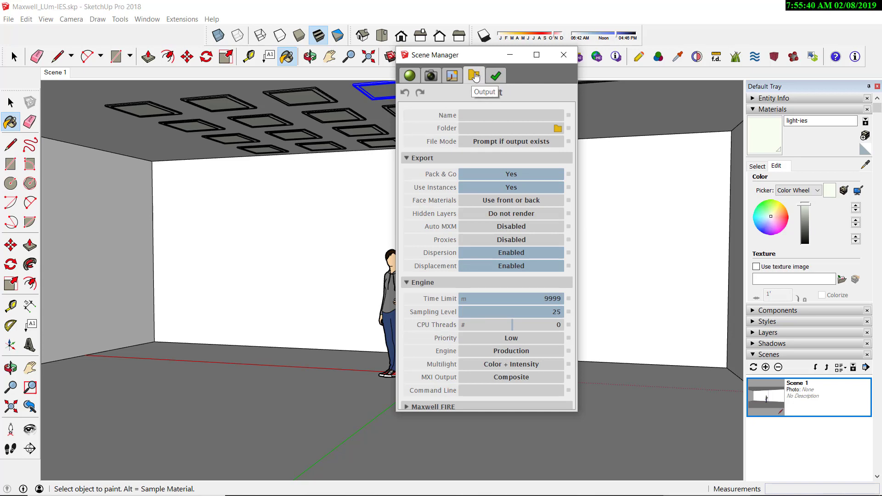
- Name the Maxwell output test-ies, enlarge the Scene Manager, then close it
{"action": "scroll", "coordinate": [491, 300], "scroll_direction": "down", "scroll_amount": 2}
{"action": "type", "text": "est-i"}
{"action": "type", "text": "es"}
{"action": "left_click", "coordinate": [543, 129]}
{"action": "left_click_drag", "start_coordinate": [524, 452], "coordinate": [527, 478]}
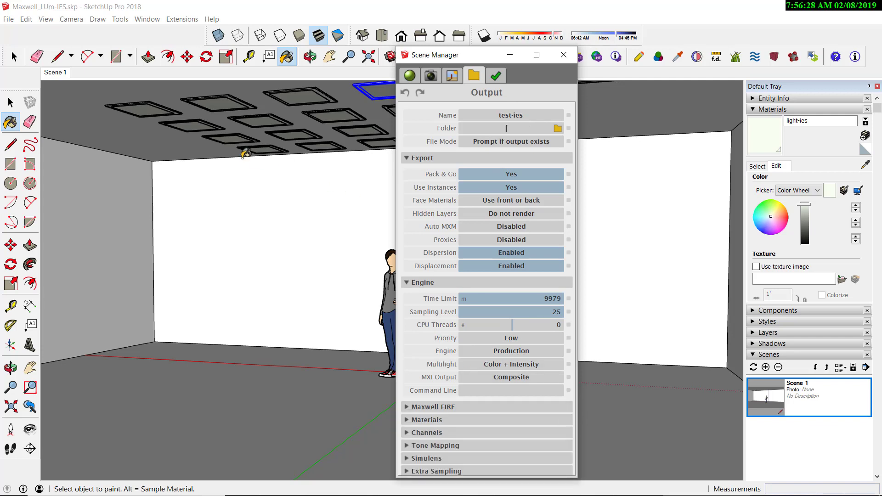
{"action": "left_click", "coordinate": [564, 55]}
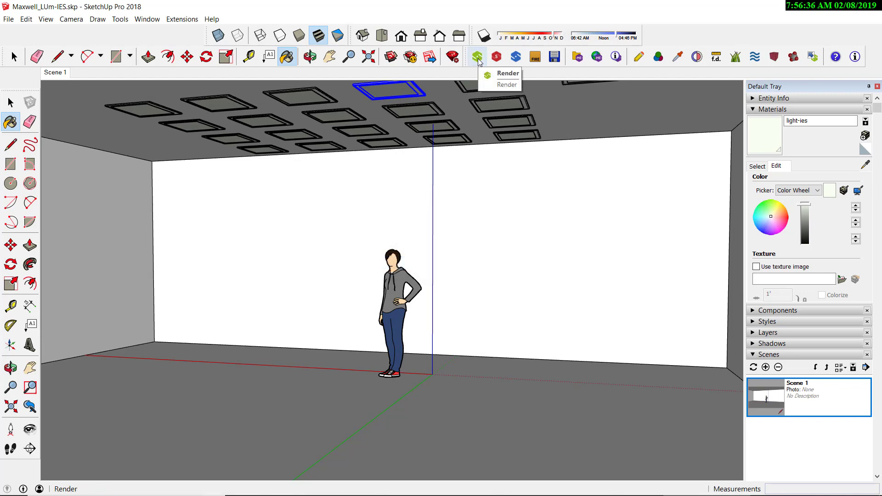
- Render test-ies.mxs in Maxwell and raise the Light-source multilight from 40 W to 242 W
{"action": "left_click", "coordinate": [477, 59]}
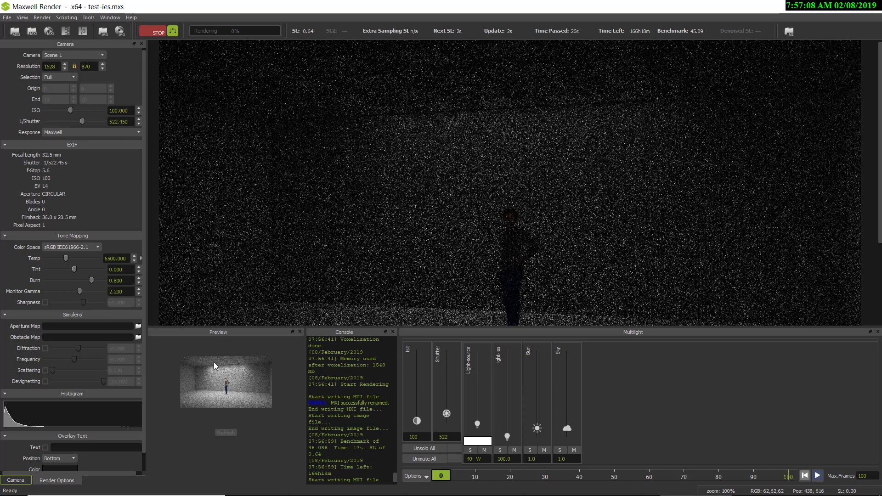
{"action": "left_click_drag", "start_coordinate": [477, 423], "coordinate": [478, 408]}
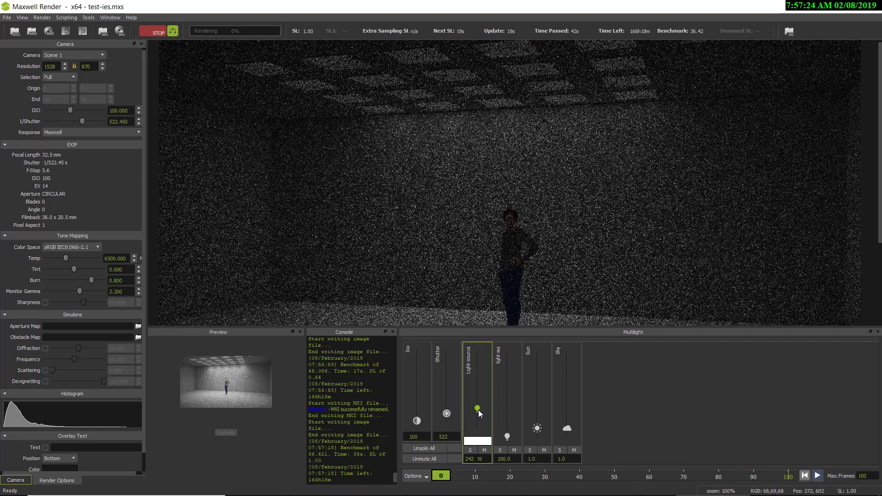
- Sweep the Multilight Light-source channel from 0 W back up, settling it at 185 W
{"action": "left_click_drag", "start_coordinate": [478, 409], "coordinate": [478, 431]}
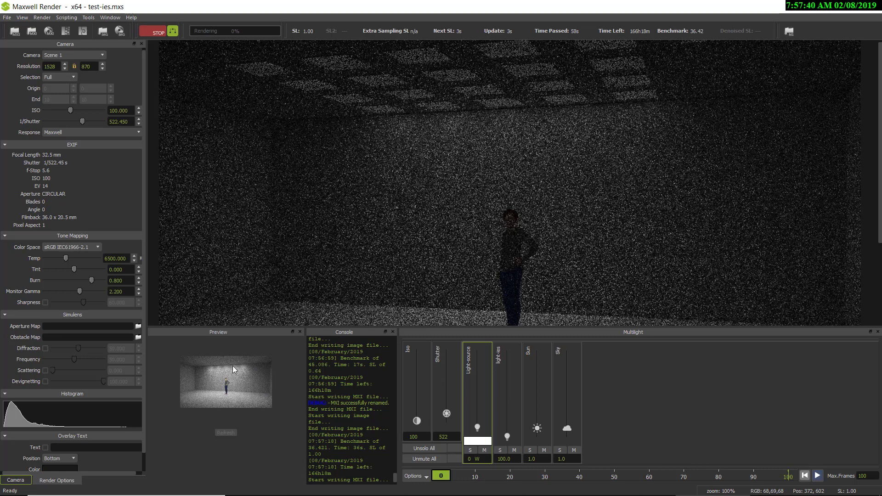
{"action": "left_click_drag", "start_coordinate": [477, 427], "coordinate": [475, 390]}
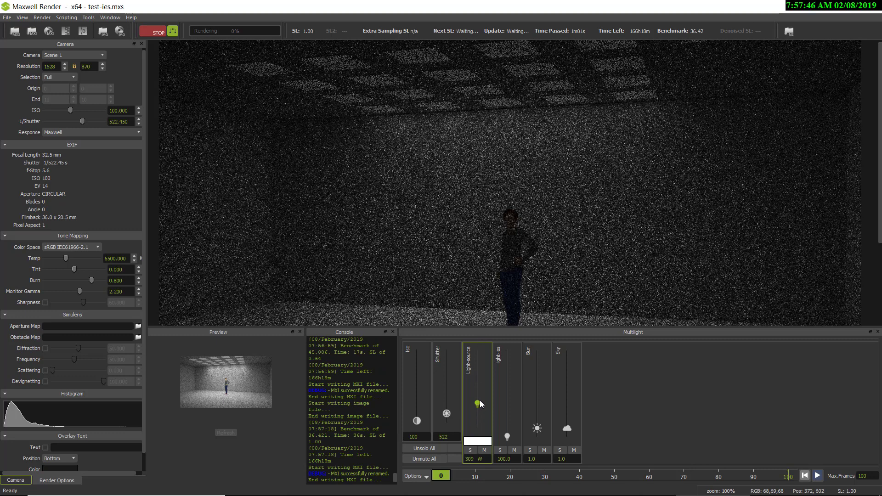
{"action": "mouse_move", "coordinate": [478, 402]}
{"action": "left_mouse_down"}
{"action": "mouse_move", "coordinate": [479, 426]}
{"action": "mouse_move", "coordinate": [482, 376]}
{"action": "mouse_move", "coordinate": [489, 413]}
{"action": "left_mouse_up"}
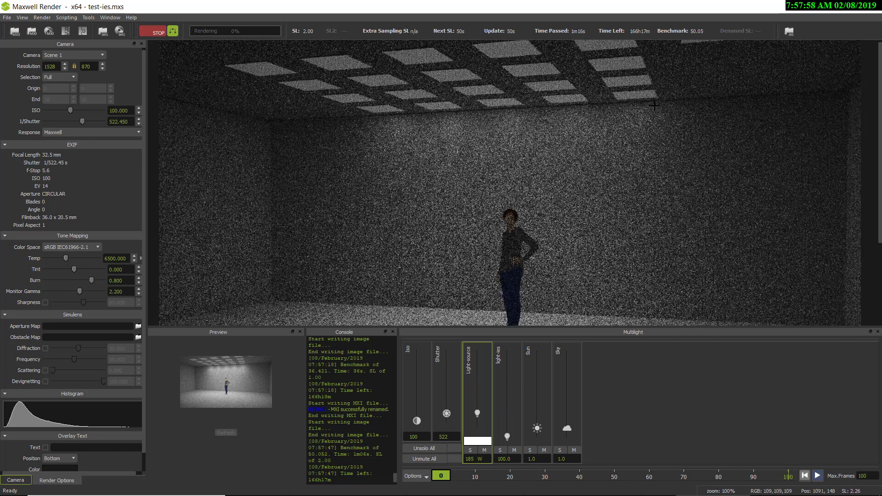
{"action": "scroll", "coordinate": [603, 161], "scroll_direction": "down", "scroll_amount": 1}
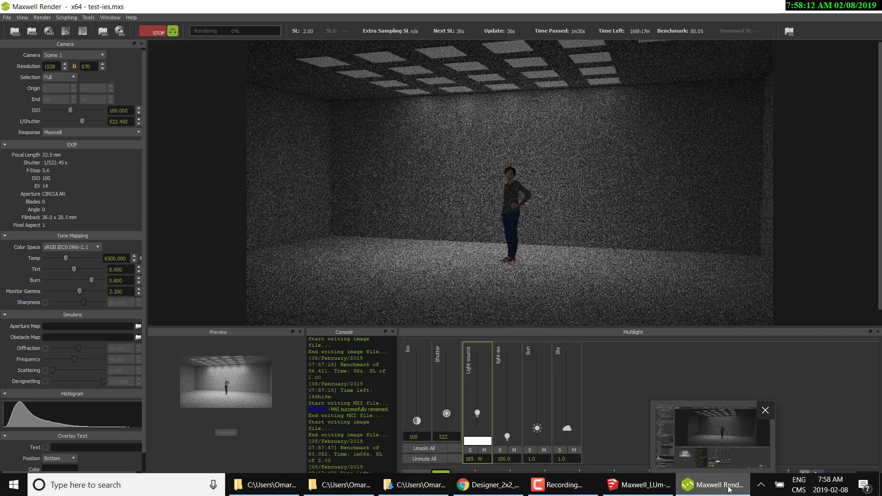
{"action": "mouse_move", "coordinate": [712, 484]}
{"action": "left_click", "coordinate": [565, 487]}
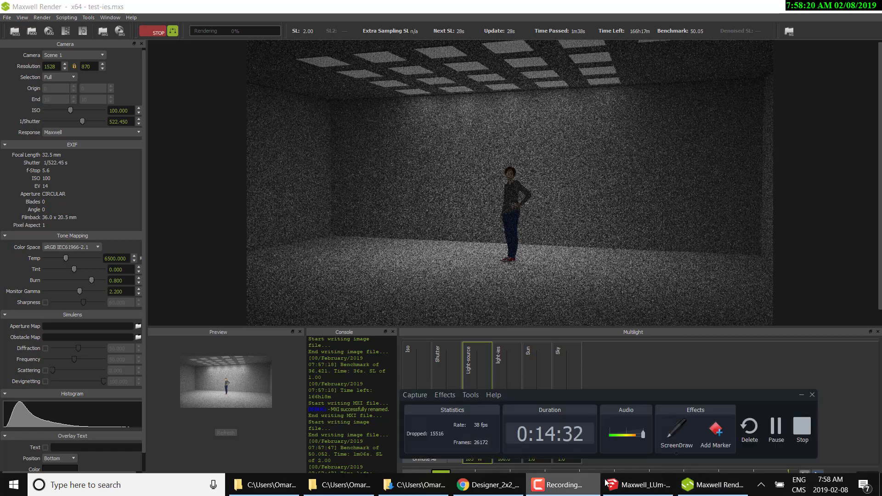